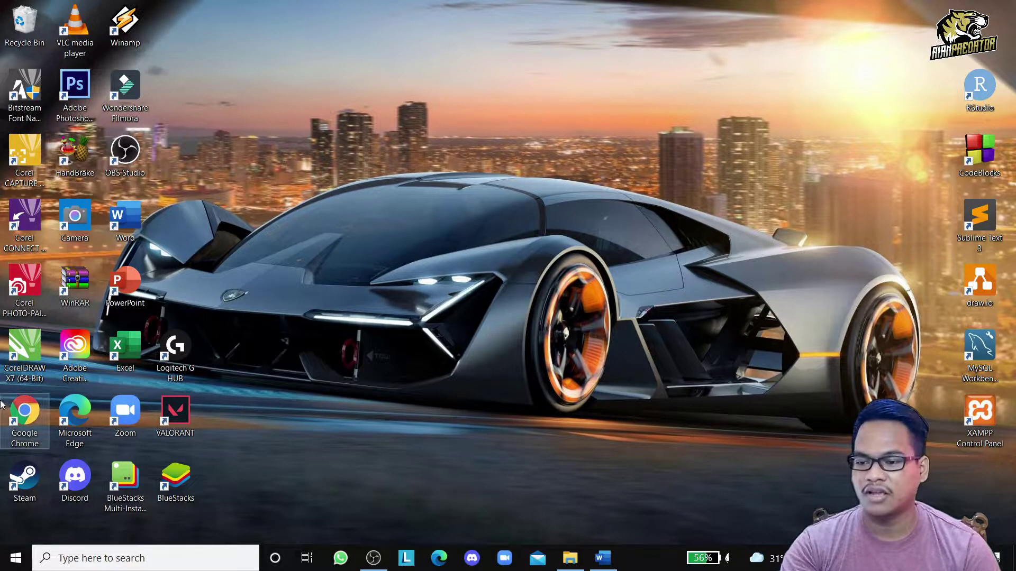
Open Google Chrome in a maximized window and search Google for "bluestack".
double_click(23, 412)
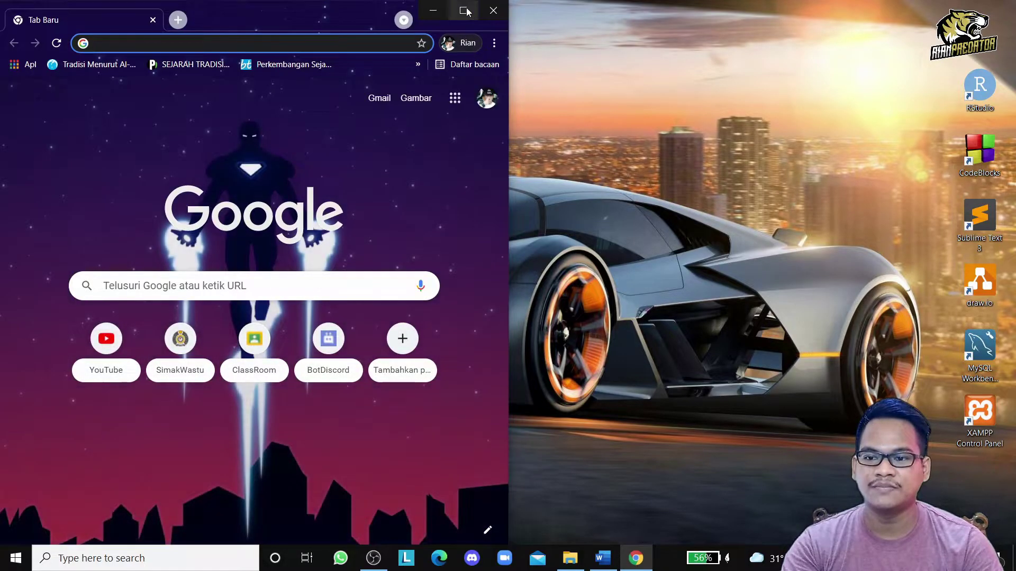
key("super+Up")
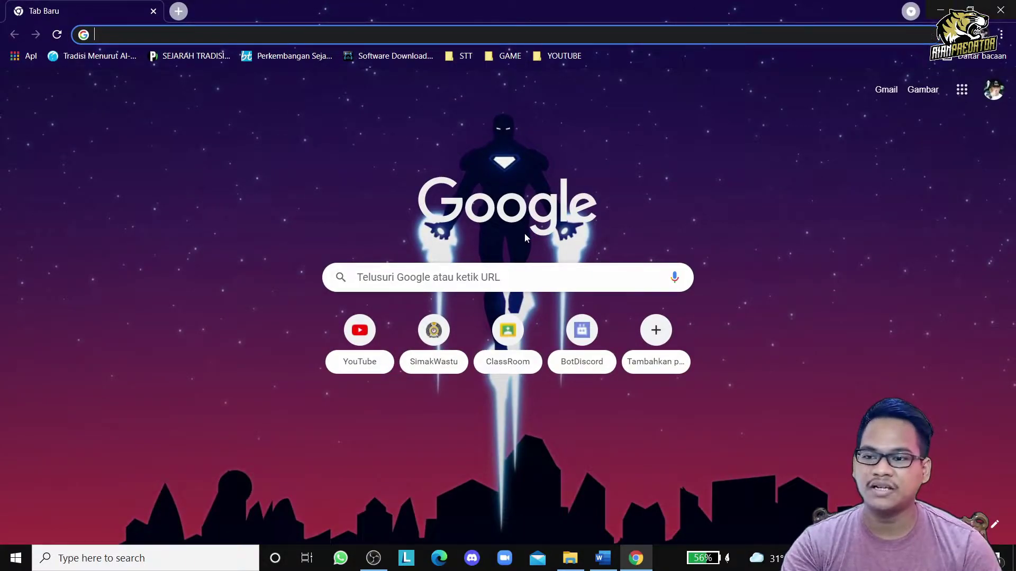
left_click(463, 279)
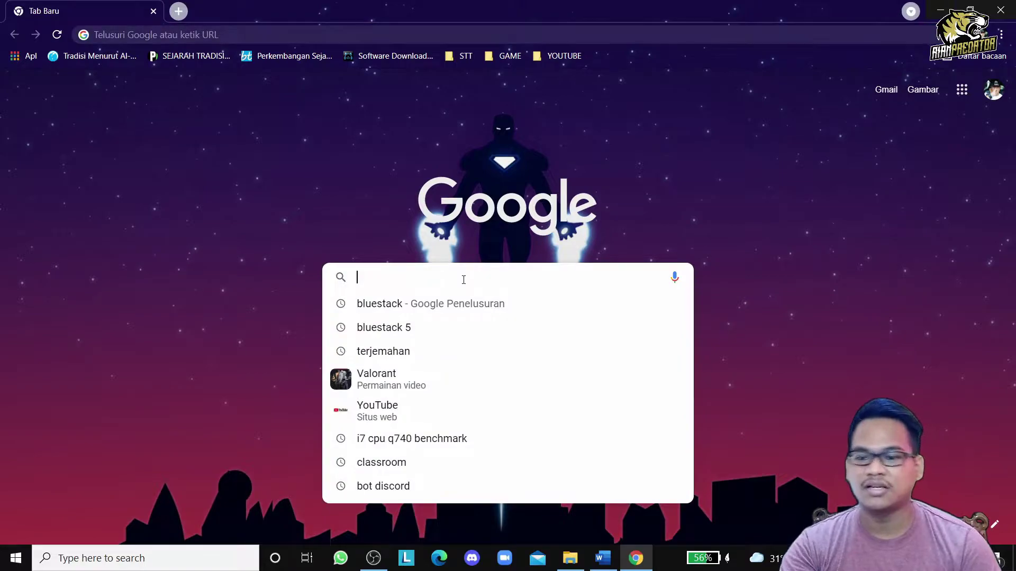
left_click(383, 310)
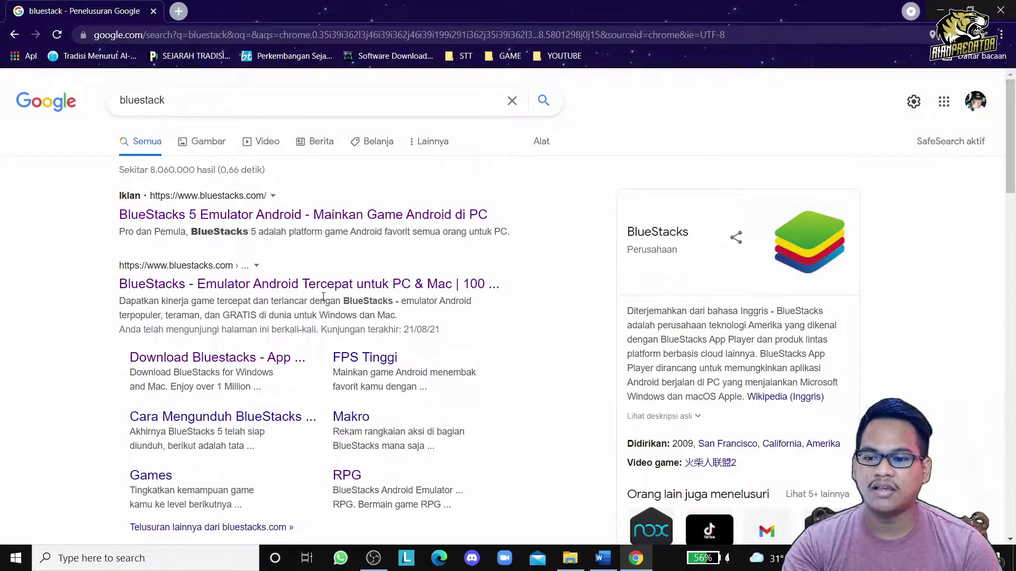
scroll(68, 316, "down", 2)
scroll(68, 316, "up", 2)
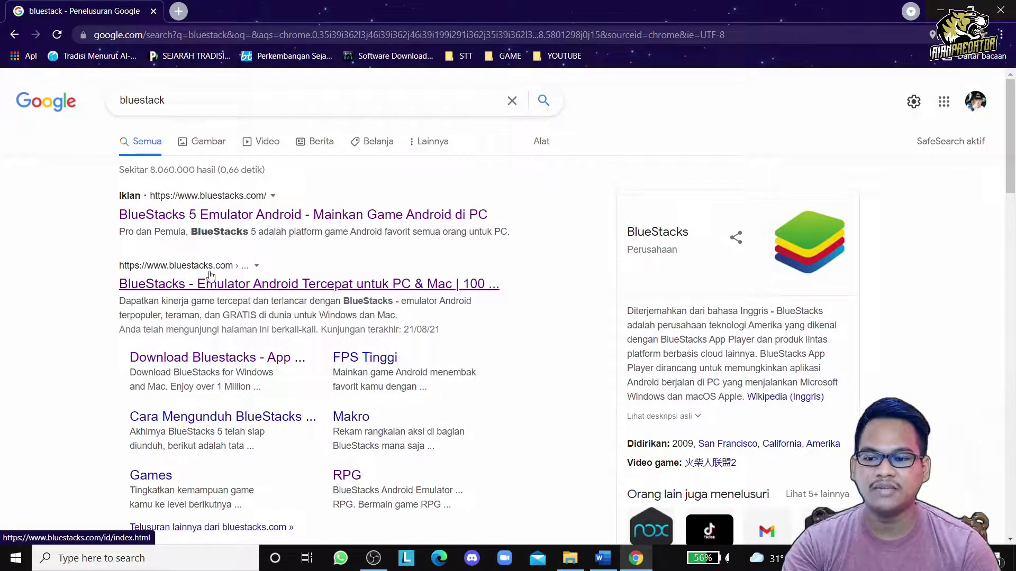
Open the official bluestacks.com search result, not the ad, in a new tab and switch to it.
right_click(197, 289)
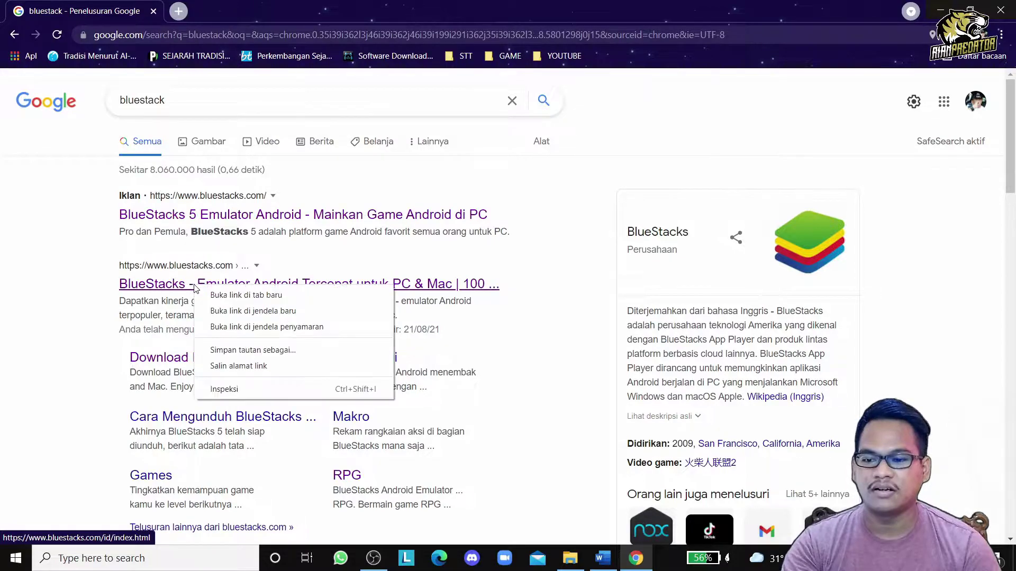
left_click(219, 300)
left_click(236, 12)
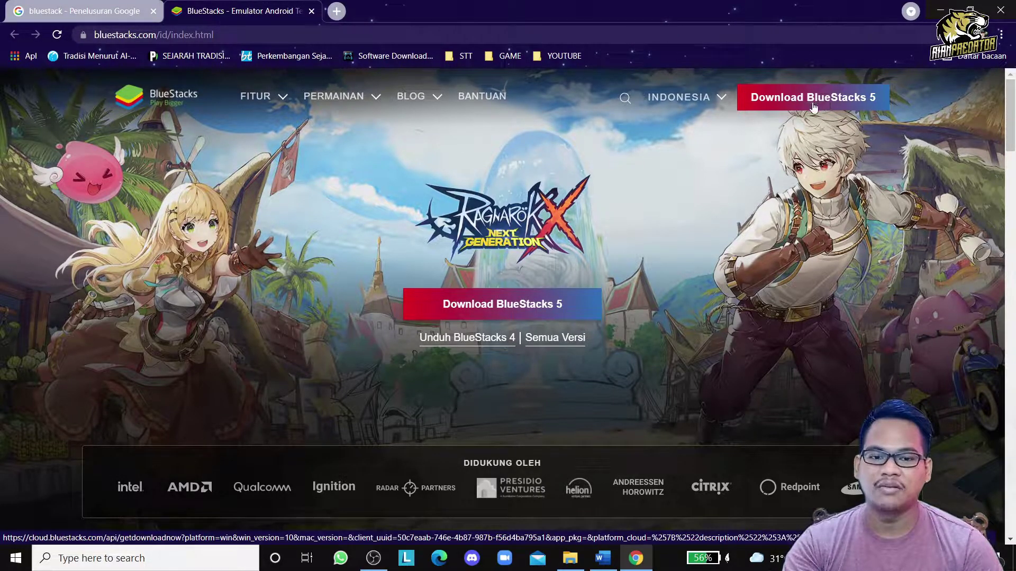
Open the Semua Versi (all versions) download page in a new tab and switch to it.
right_click(559, 343)
left_click(576, 346)
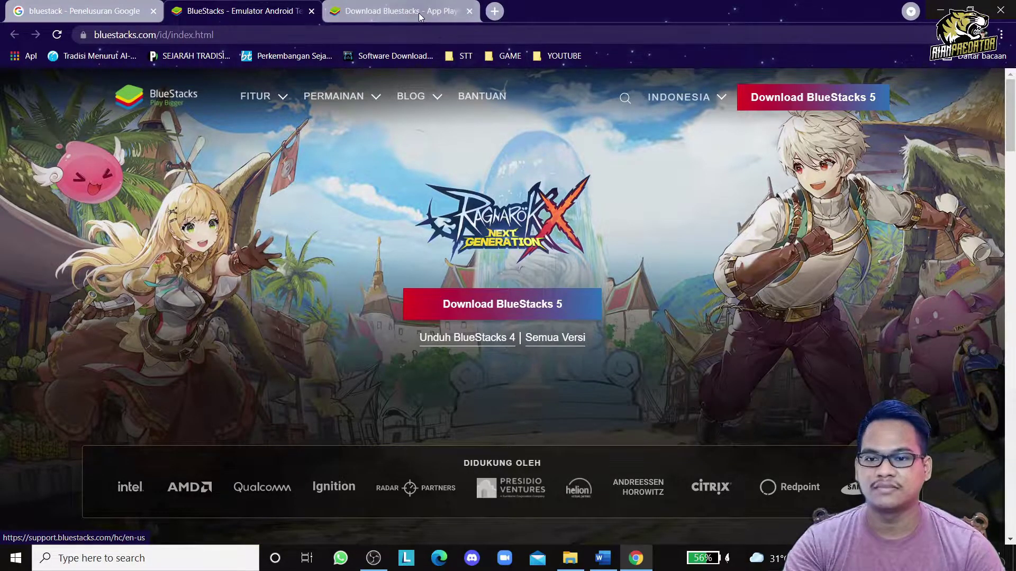
left_click(418, 12)
mouse_move(441, 89)
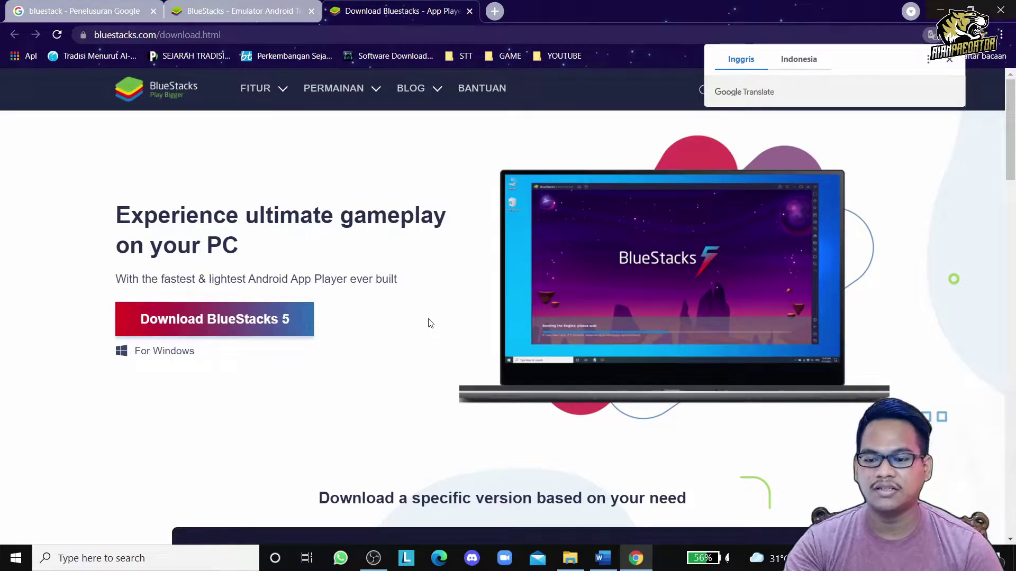
Examine the BlueStacks 5 and BlueStacks 4 editions offered for Windows and macOS on the download page.
scroll(430, 323, "down", 2)
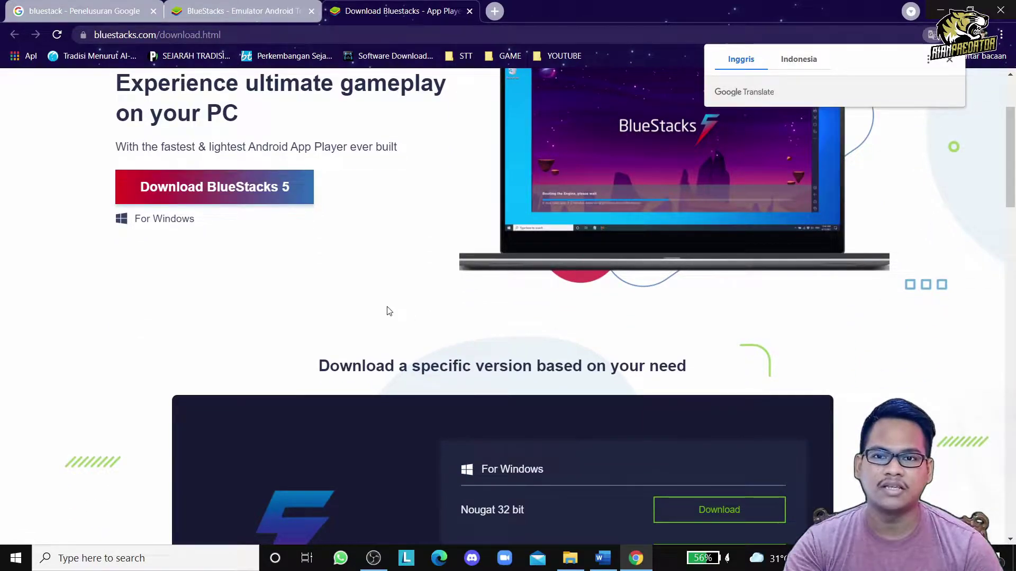
scroll(389, 311, "down", 3)
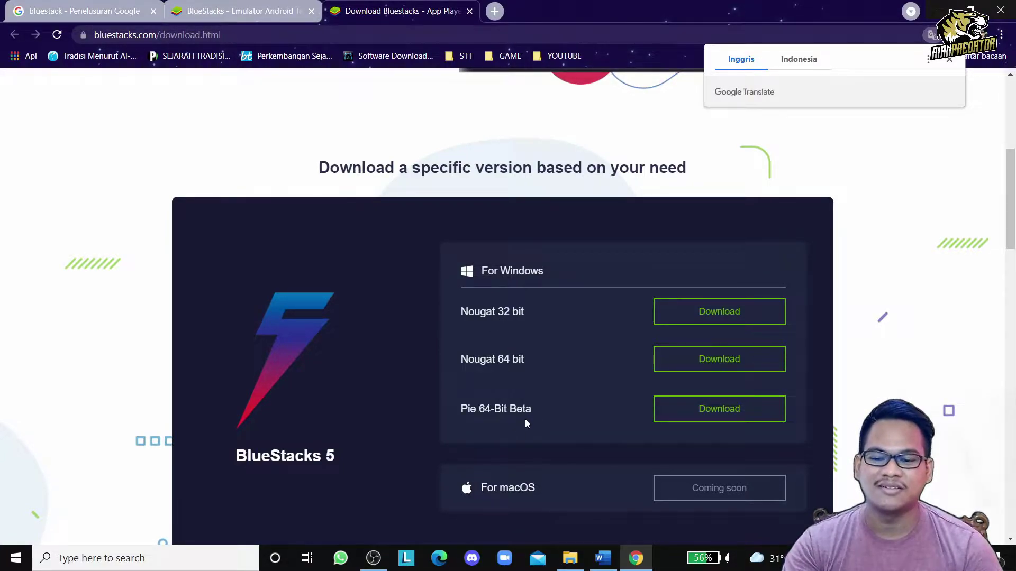
scroll(525, 419, "down", 1)
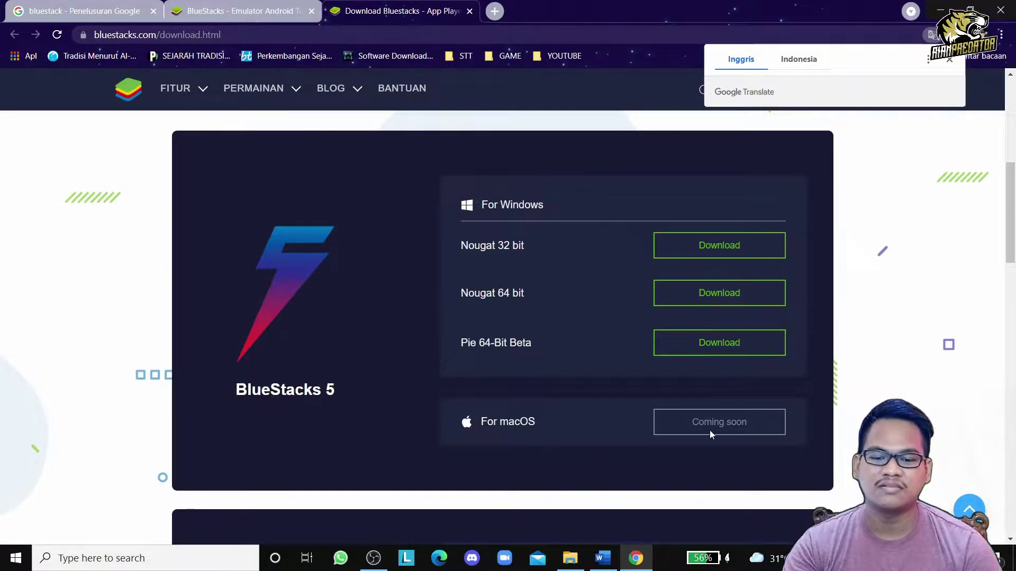
scroll(539, 424, "down", 2)
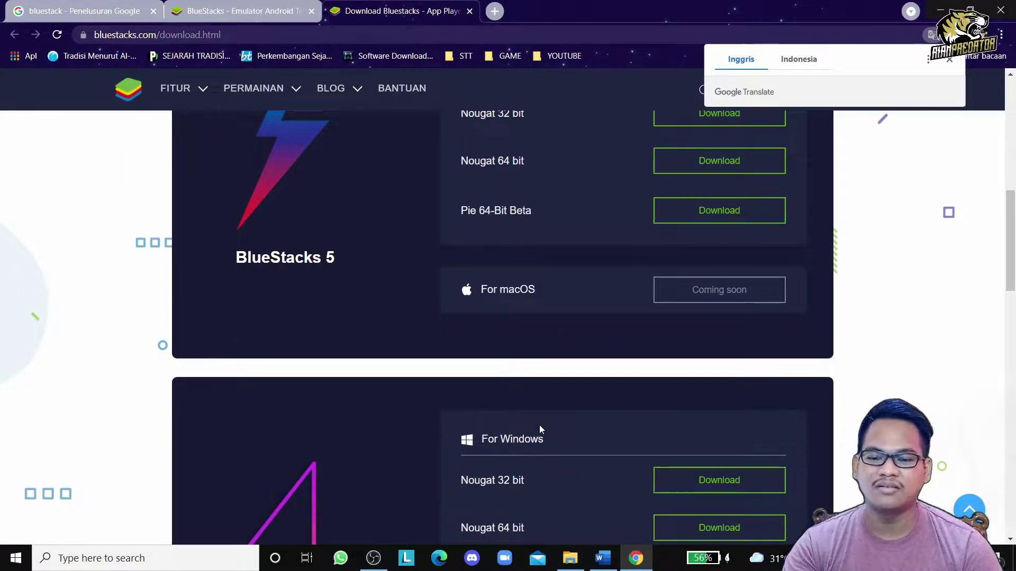
scroll(538, 429, "down", 2)
scroll(477, 431, "down", 1)
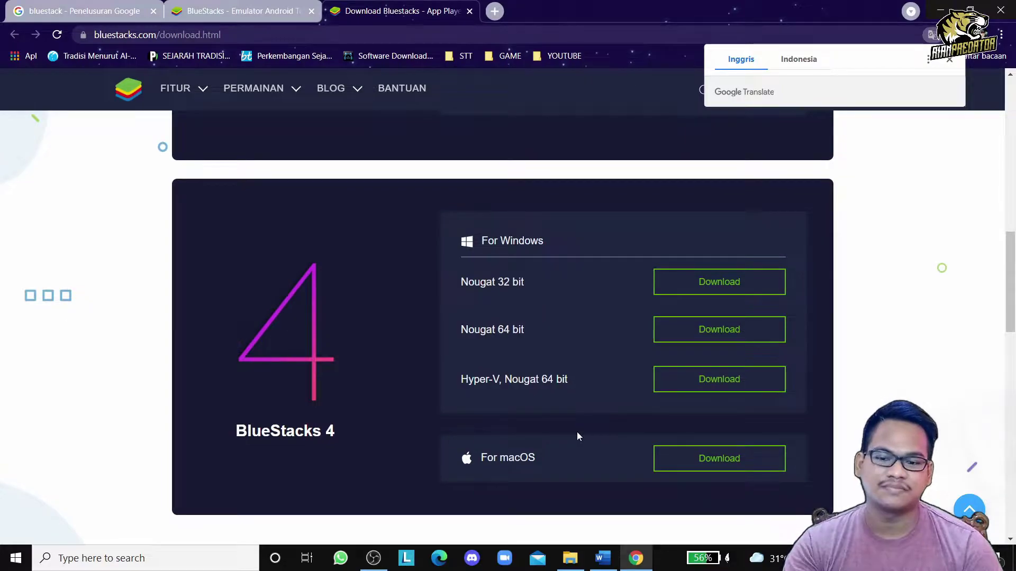
scroll(556, 458, "up", 2)
scroll(556, 458, "down", 2)
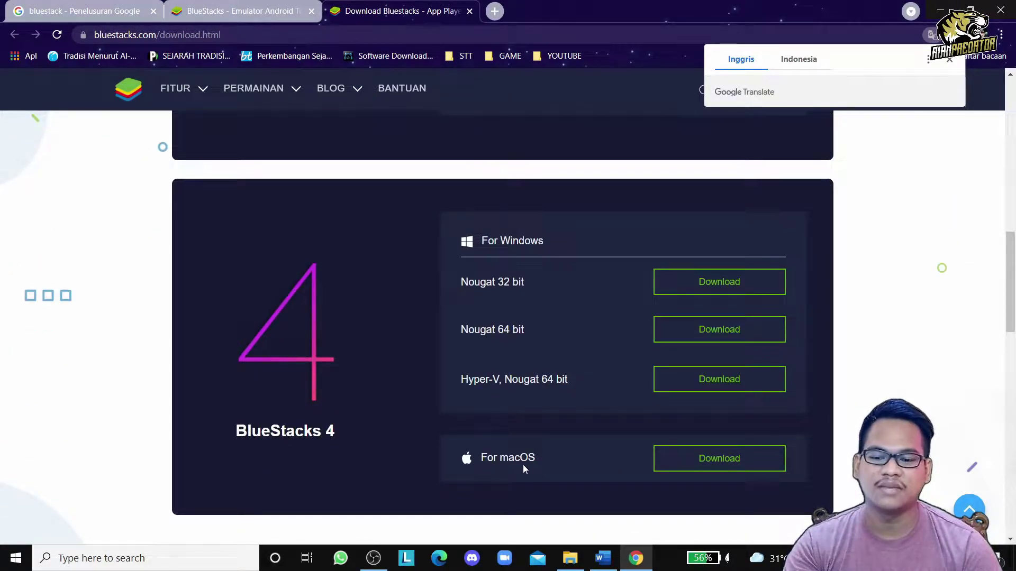
scroll(516, 466, "up", 6)
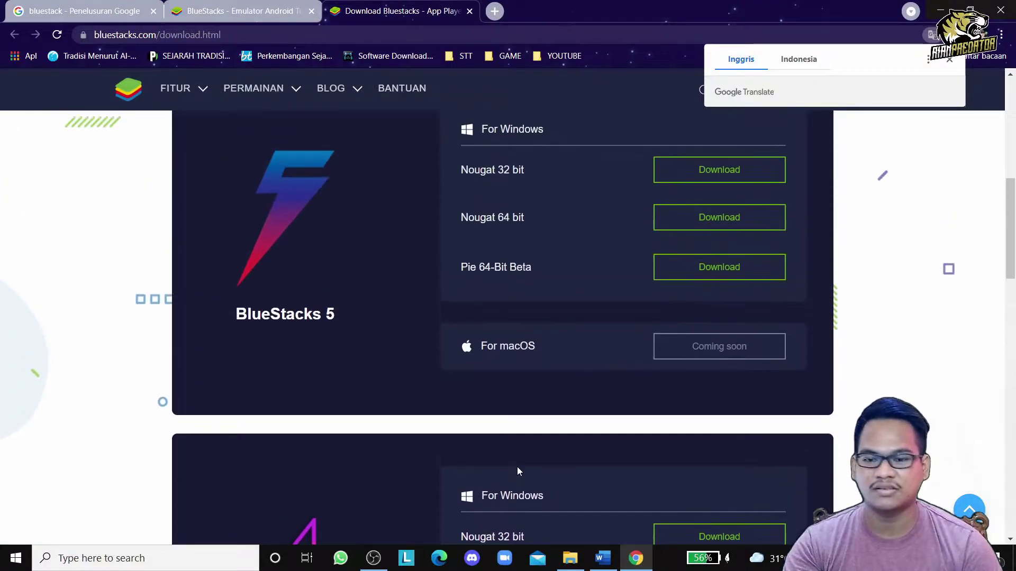
scroll(516, 467, "up", 2)
scroll(516, 466, "down", 3)
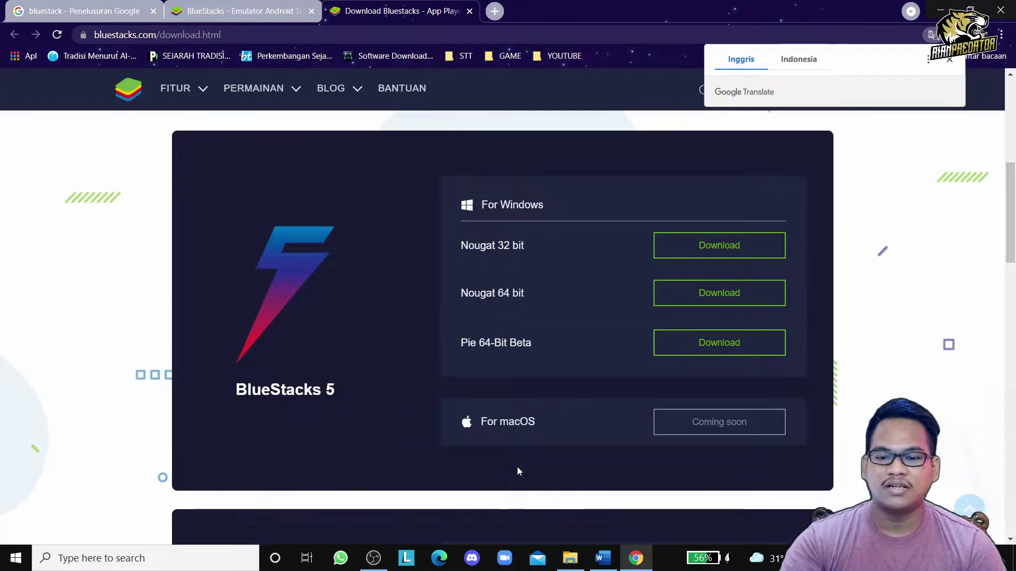
scroll(517, 467, "up", 2)
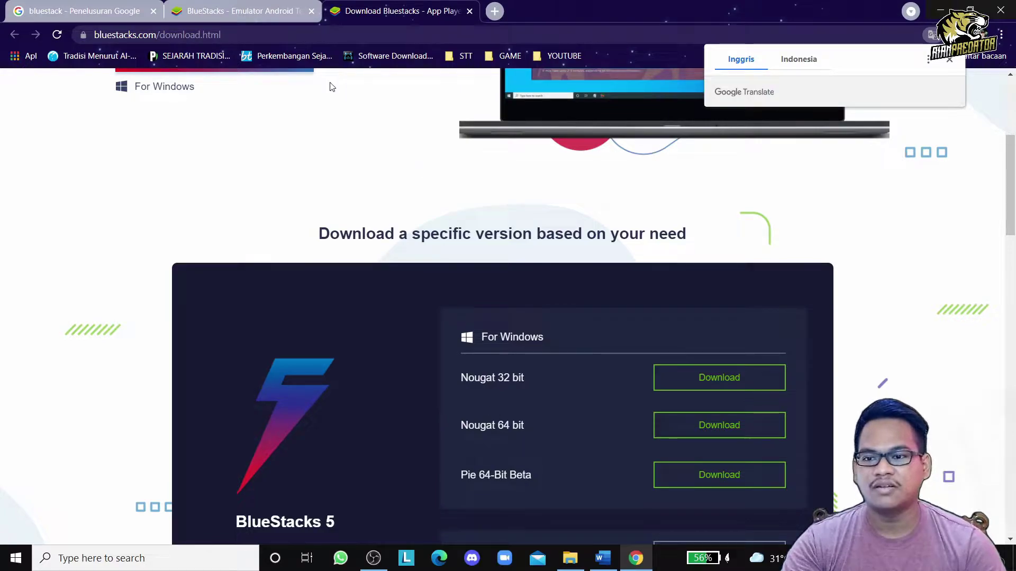
Return to the BlueStacks home page and download the BlueStacks 5 installer.
left_click(234, 12)
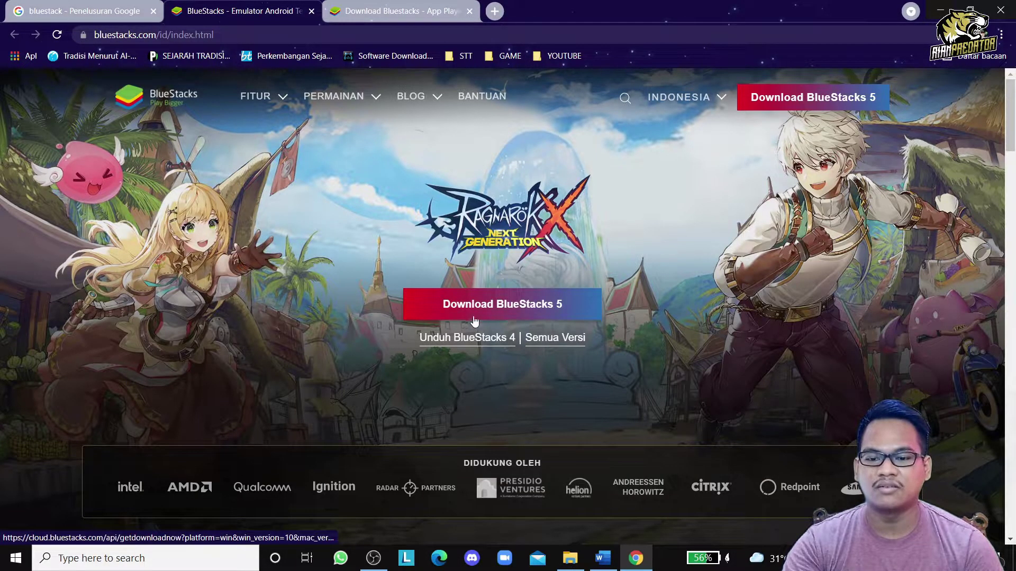
left_click(414, 16)
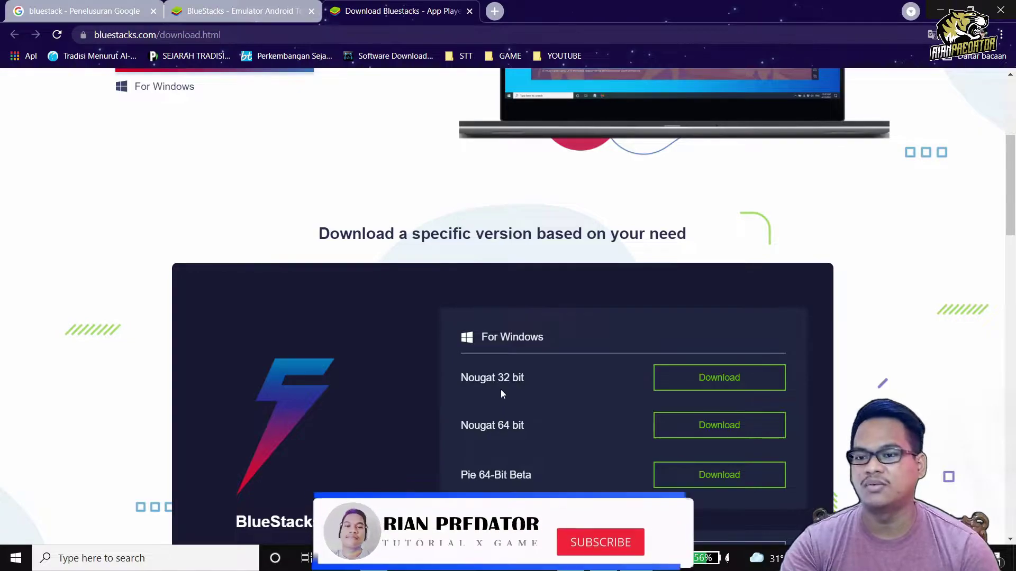
left_click(230, 17)
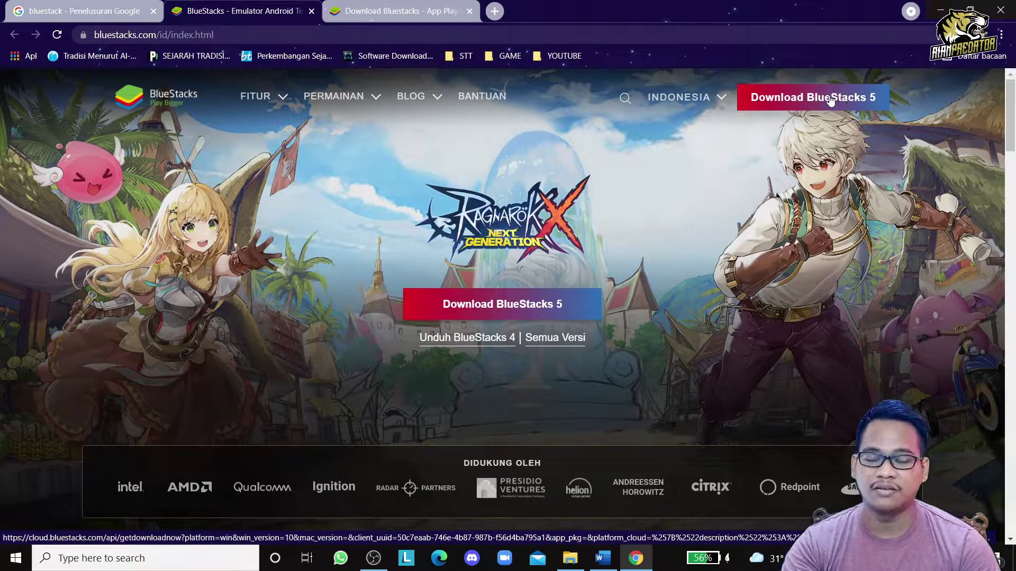
left_click(499, 307)
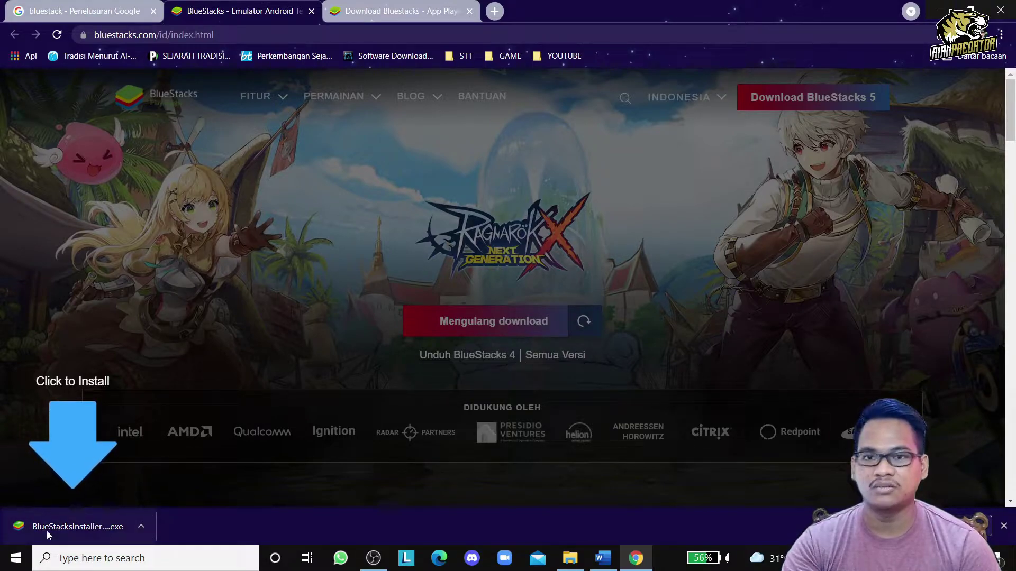
Show the downloaded BlueStacks installer in its folder, place it in the Aplikasi folder on drive D:, and run it from there.
left_click(140, 527)
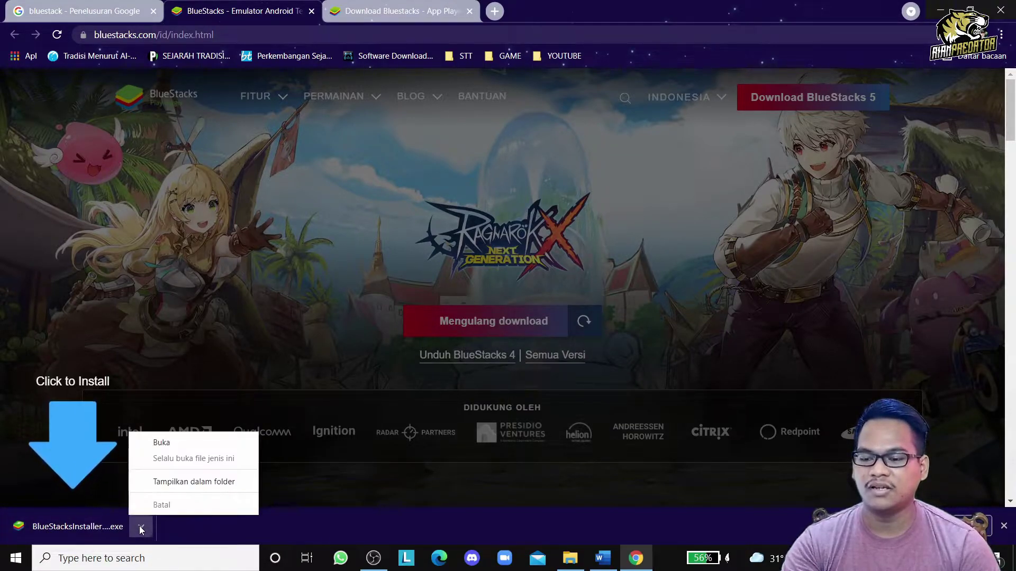
left_click(201, 482)
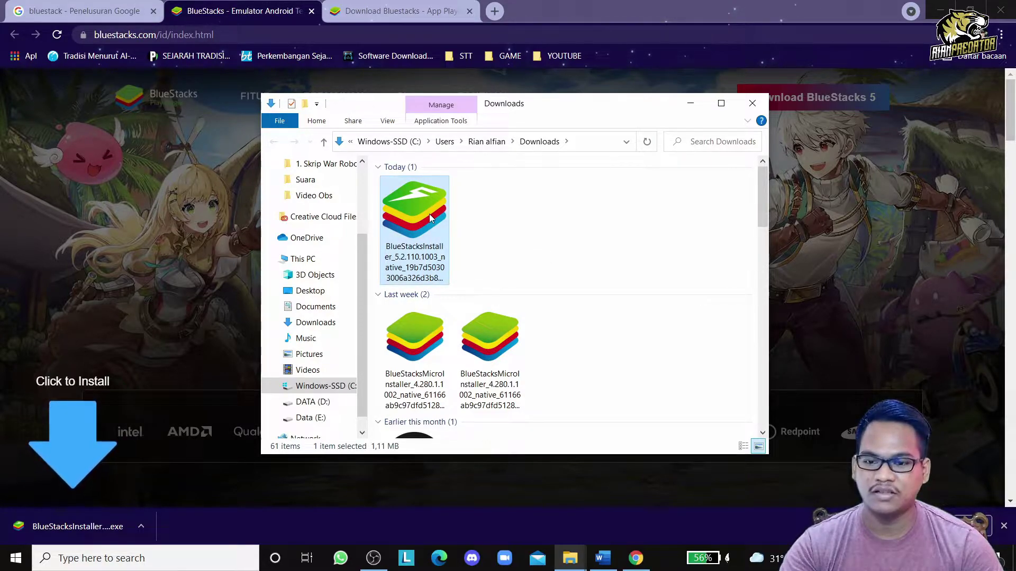
scroll(318, 340, "down", 1)
left_click(309, 386)
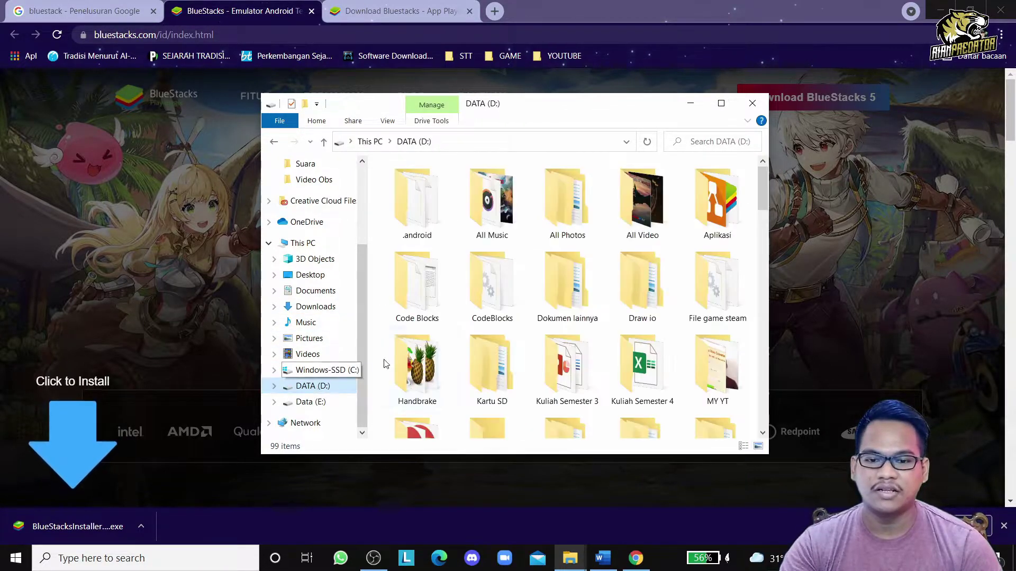
double_click(714, 204)
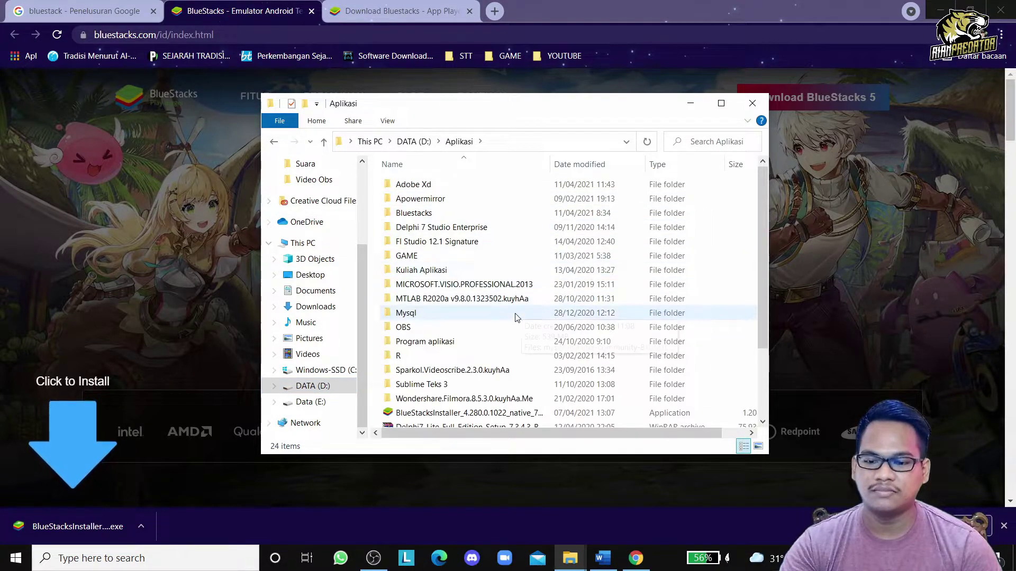
key("ctrl+v")
scroll(503, 321, "down", 1)
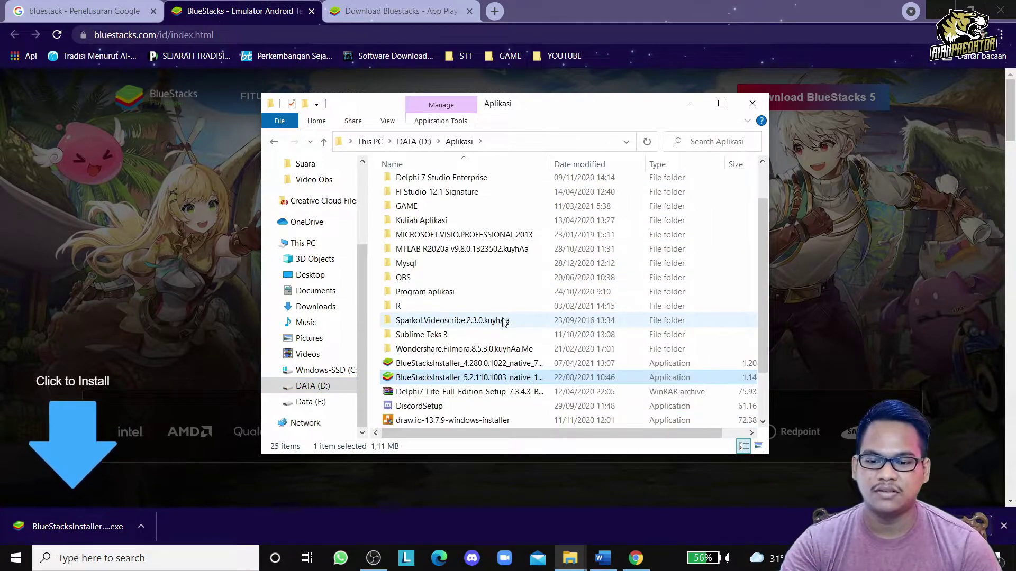
double_click(465, 382)
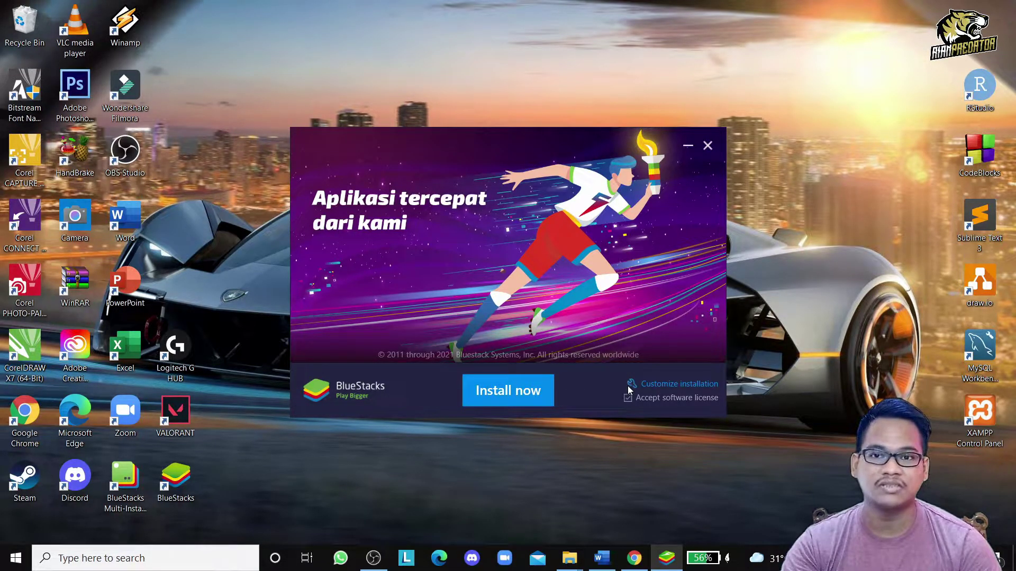
Review the custom installation's data path and folder selection without changing them, and return to the installer's first screen.
left_click(658, 385)
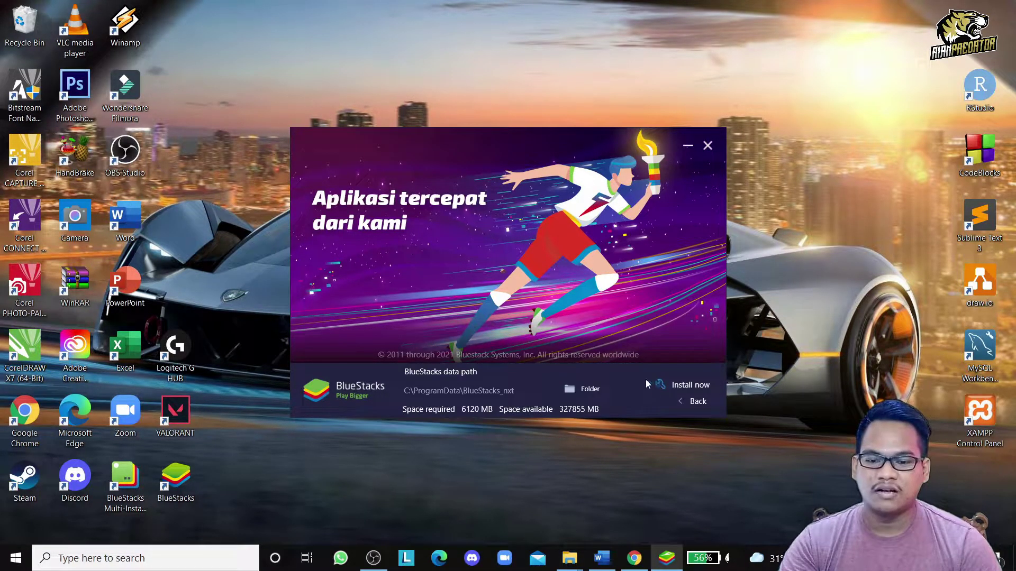
left_click(590, 389)
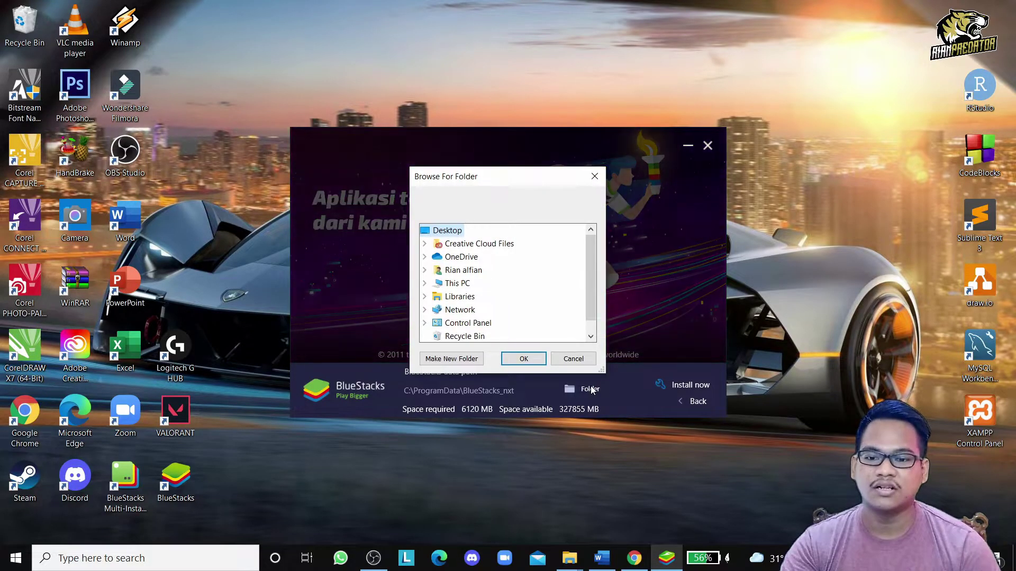
scroll(505, 294, "down", 1)
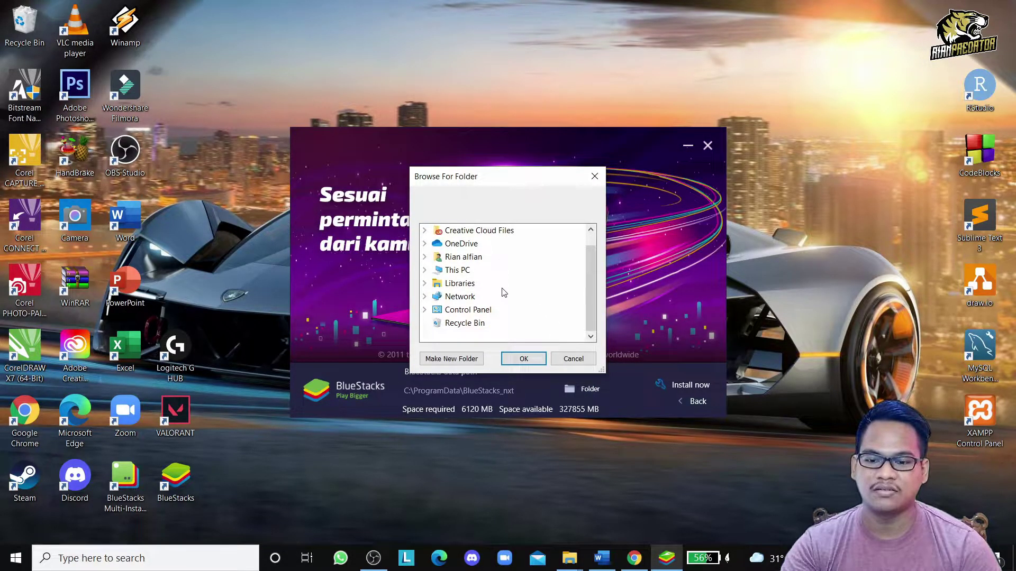
left_click(584, 360)
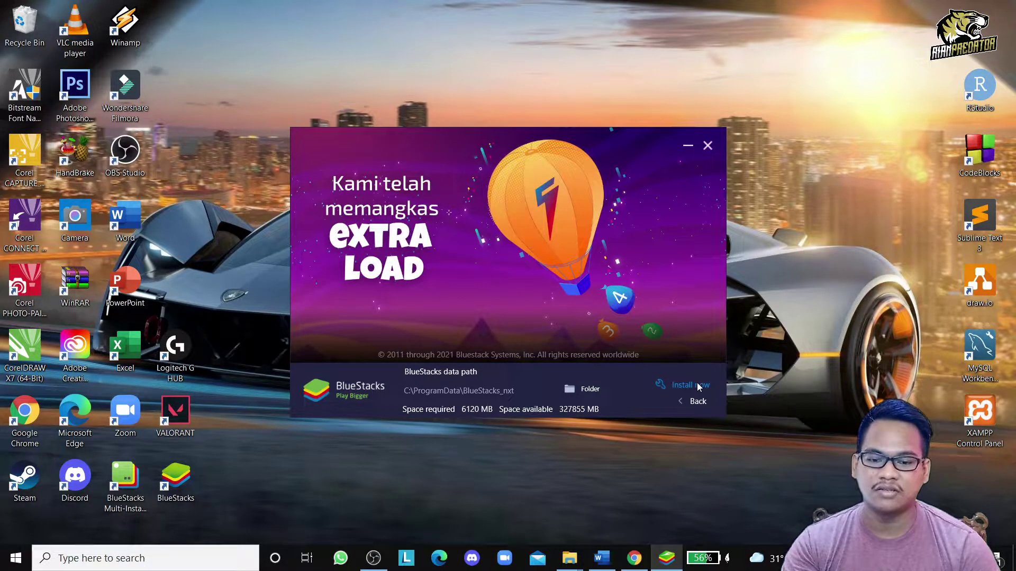
left_click(698, 403)
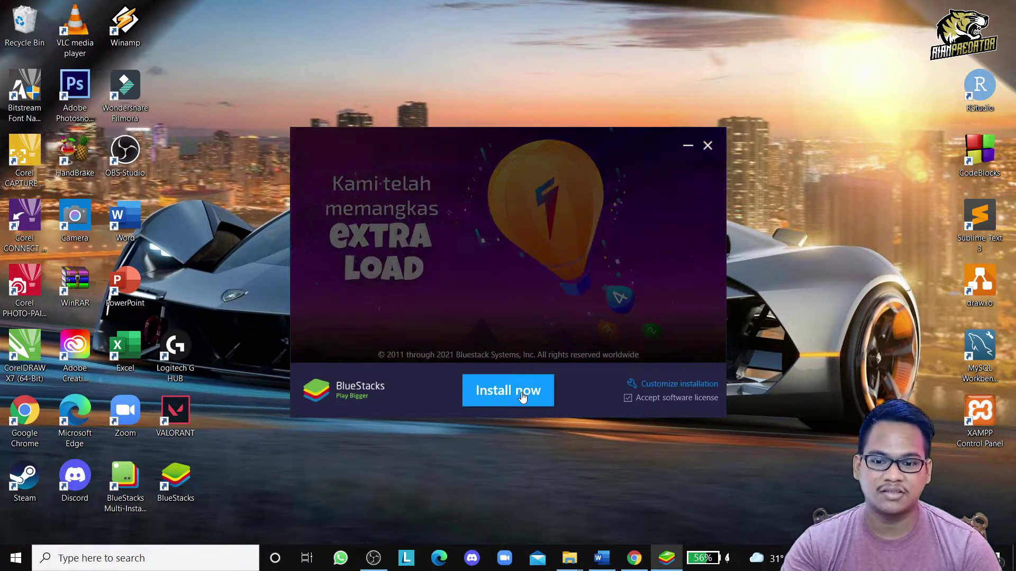
Install BlueStacks 5 with the default installation settings.
left_click(521, 394)
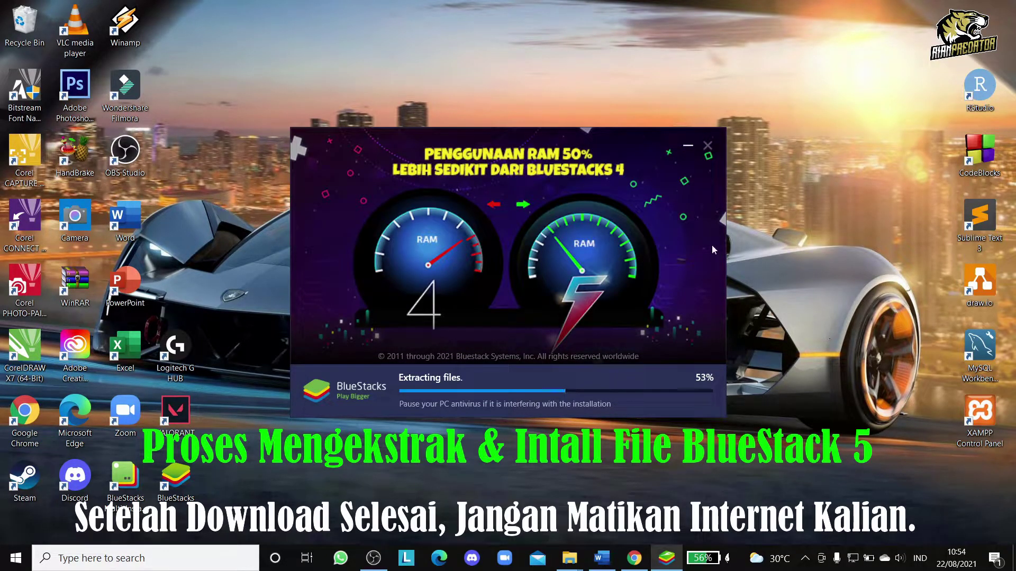
left_click(986, 441)
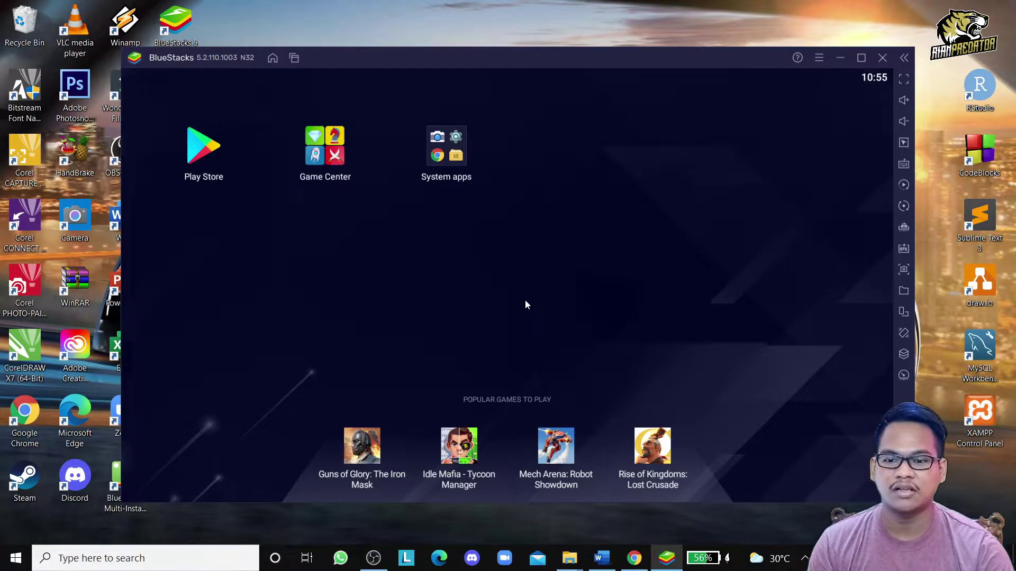
View the Play Store's sign-in page and return to the BlueStacks home screen.
left_click(205, 161)
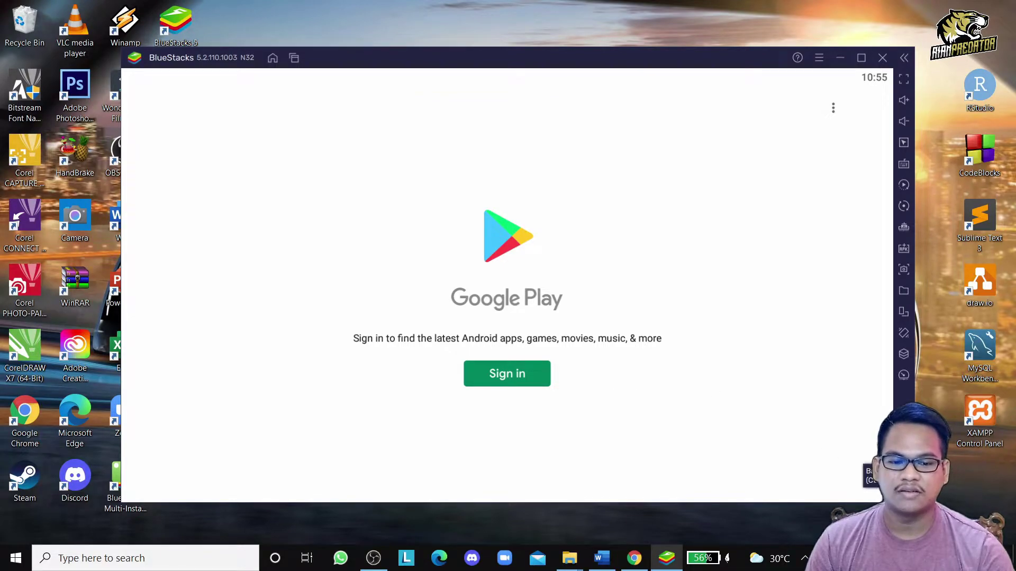
key("Escape")
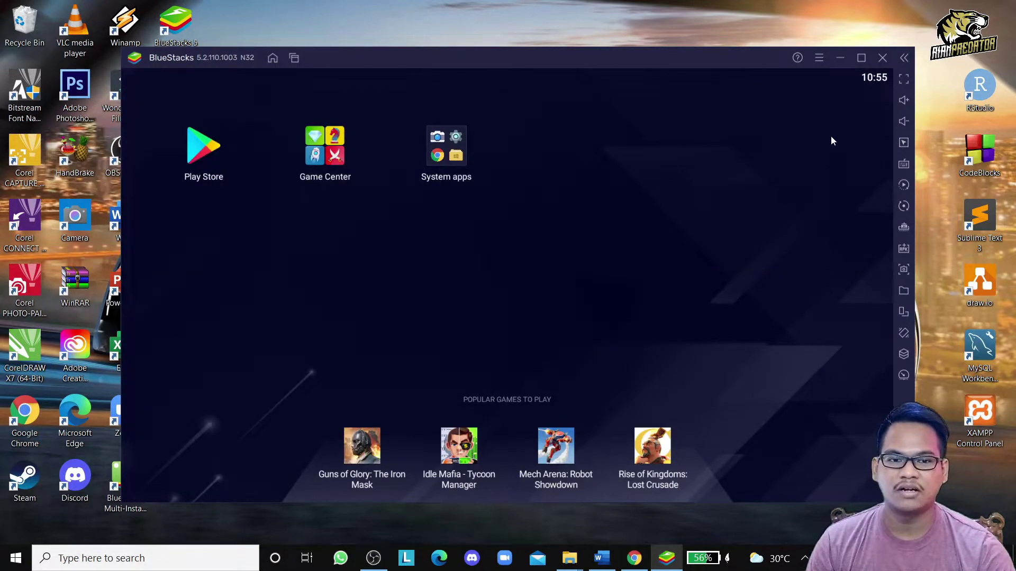
In the BlueStacks settings, view the graphics options, set the language preference to Indonesian (Indonesia) and save the change.
left_click(815, 59)
left_click(798, 76)
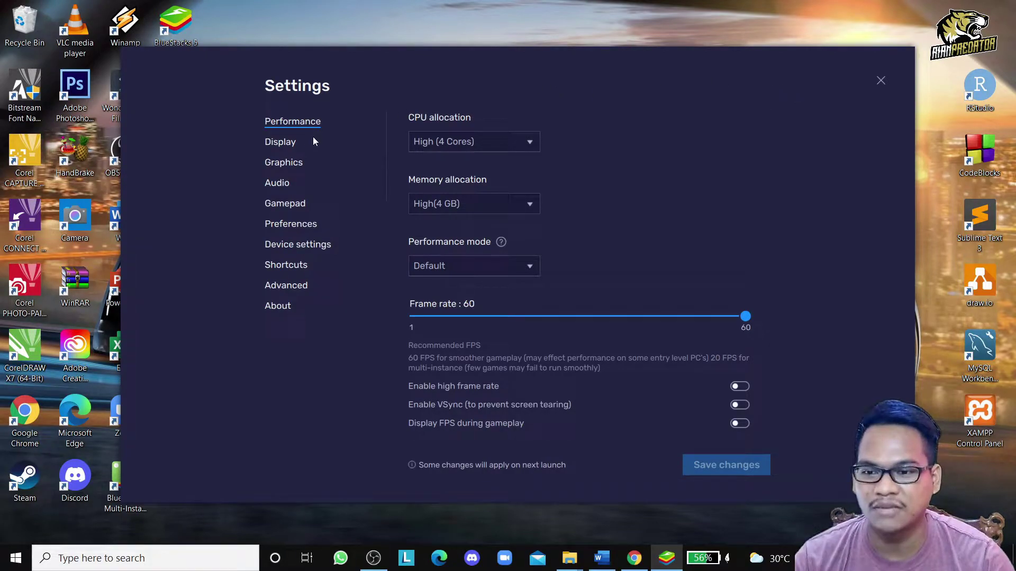
left_click(294, 162)
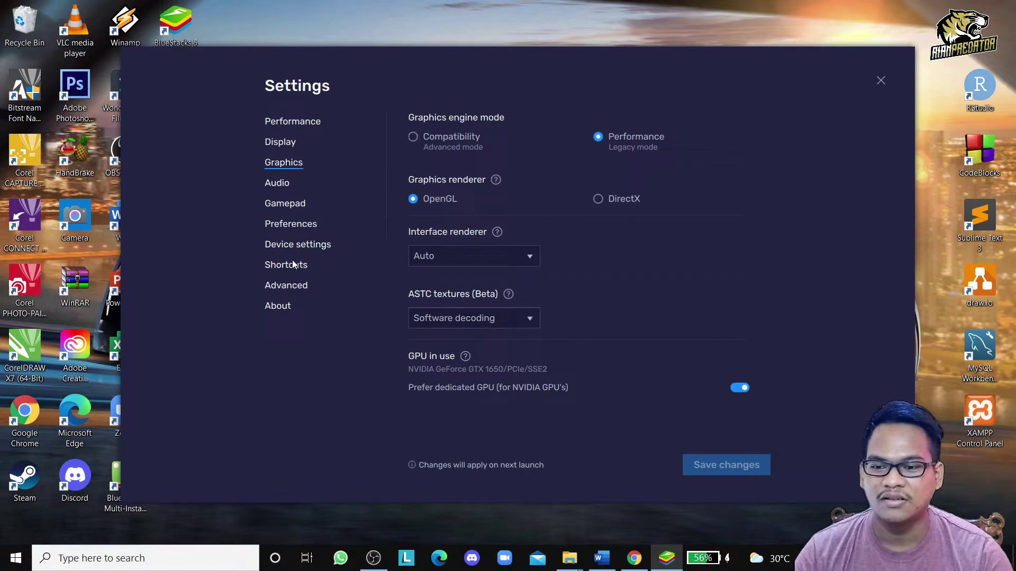
left_click(290, 224)
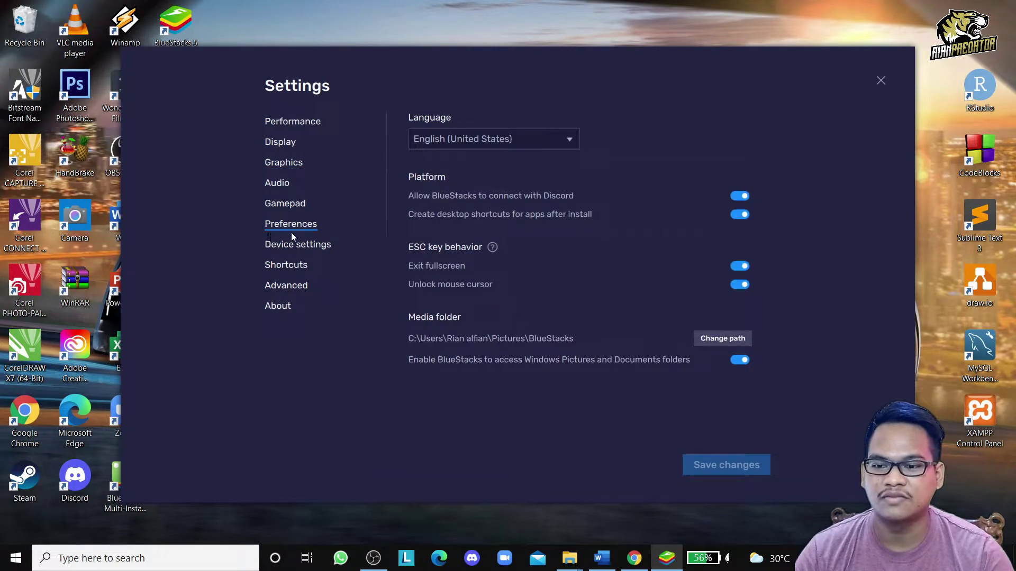
left_click(571, 141)
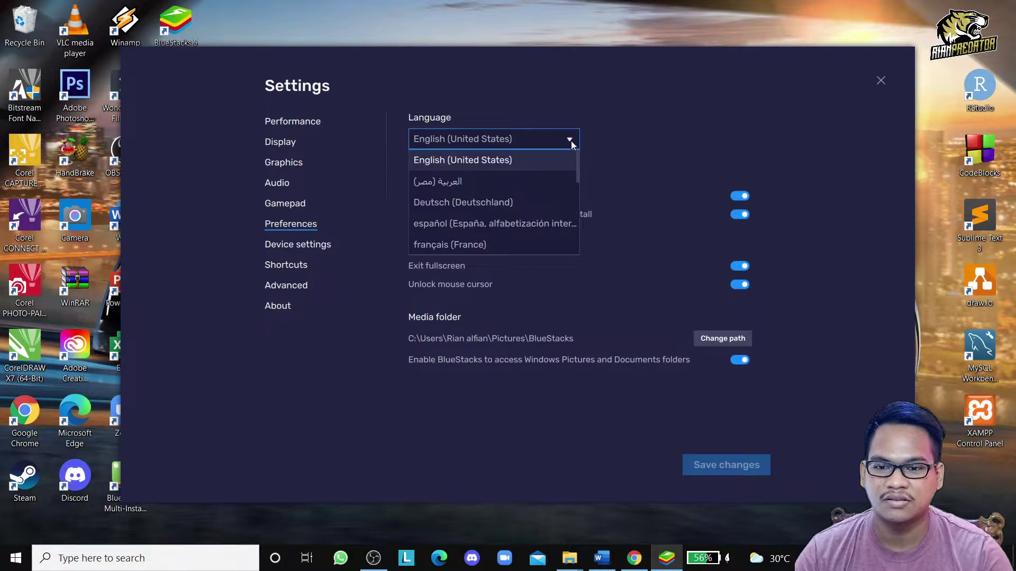
scroll(509, 224, "down", 2)
left_click(508, 236)
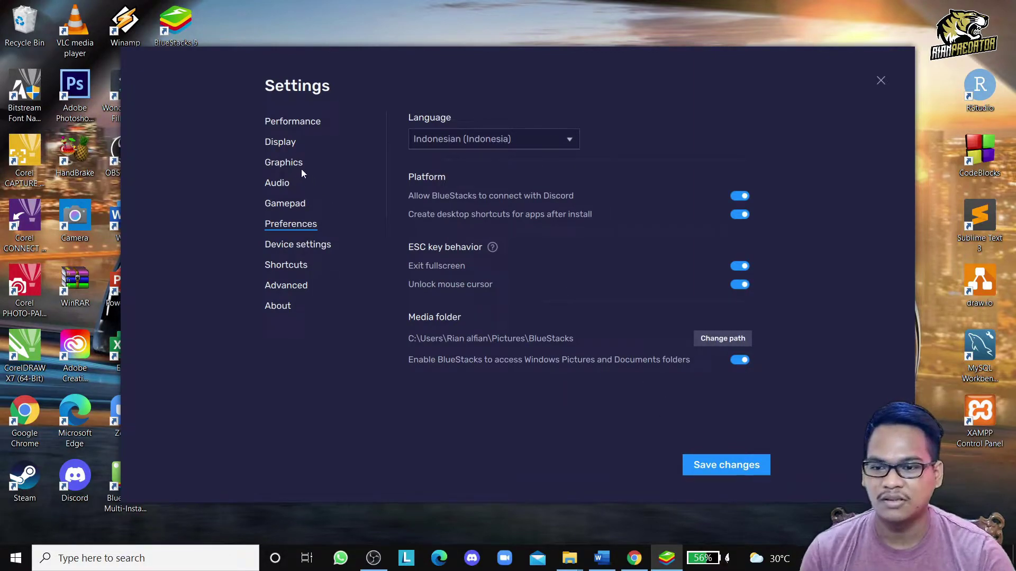
left_click(283, 138)
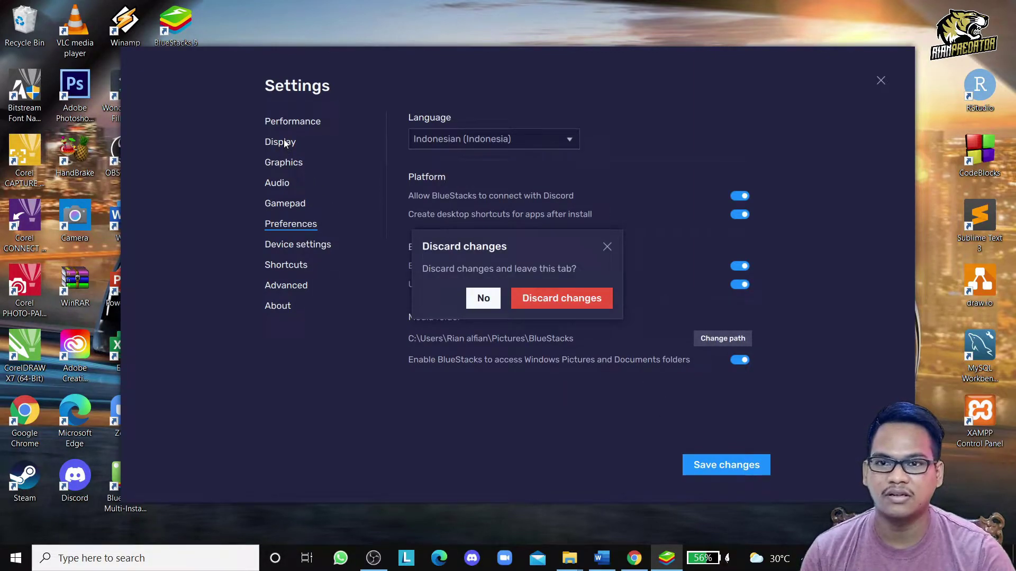
left_click(607, 247)
left_click(718, 465)
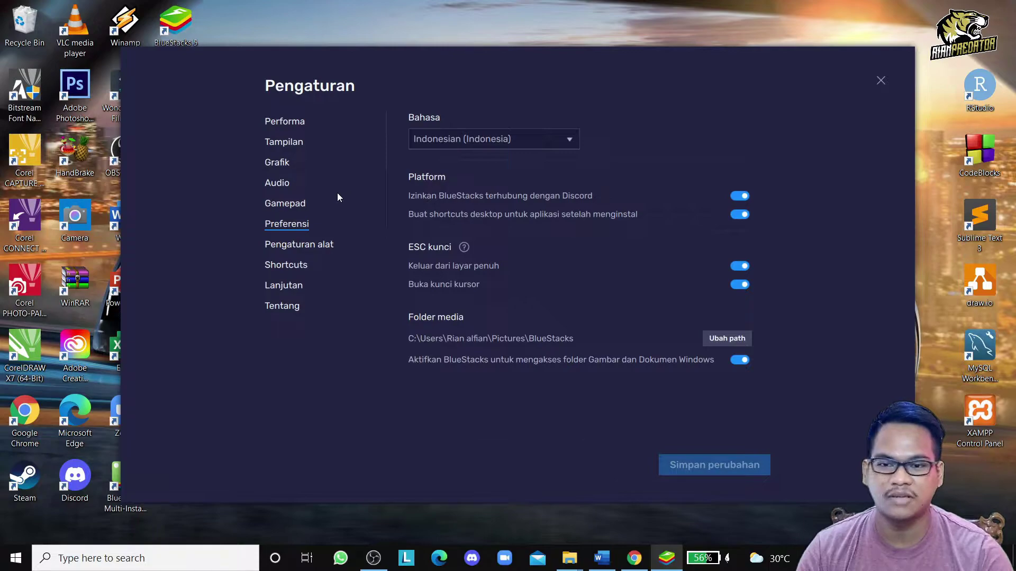
Set the mouse cursor style to BlueStacks in the display settings, save the change and restart BlueStacks.
left_click(278, 143)
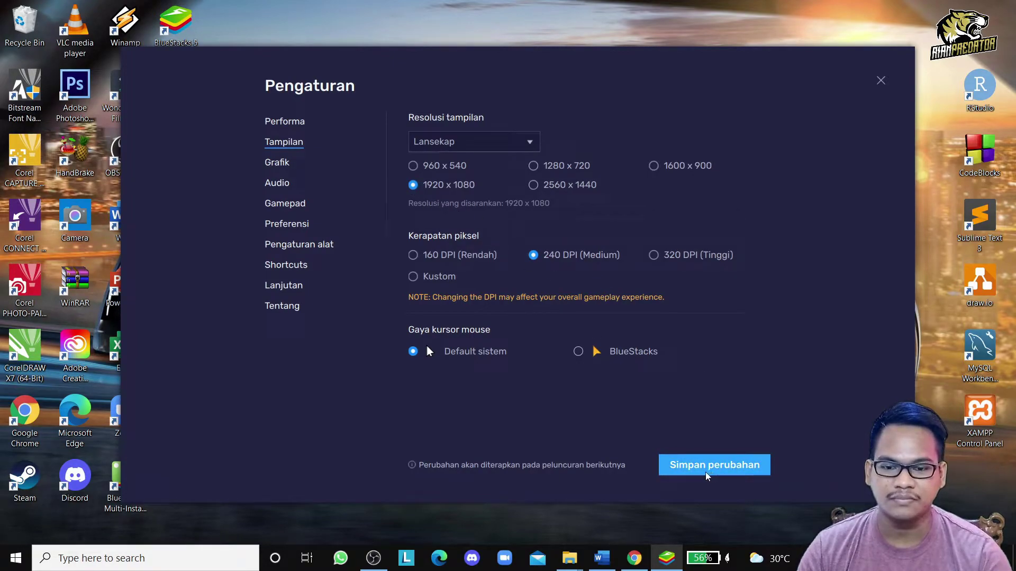
left_click(578, 351)
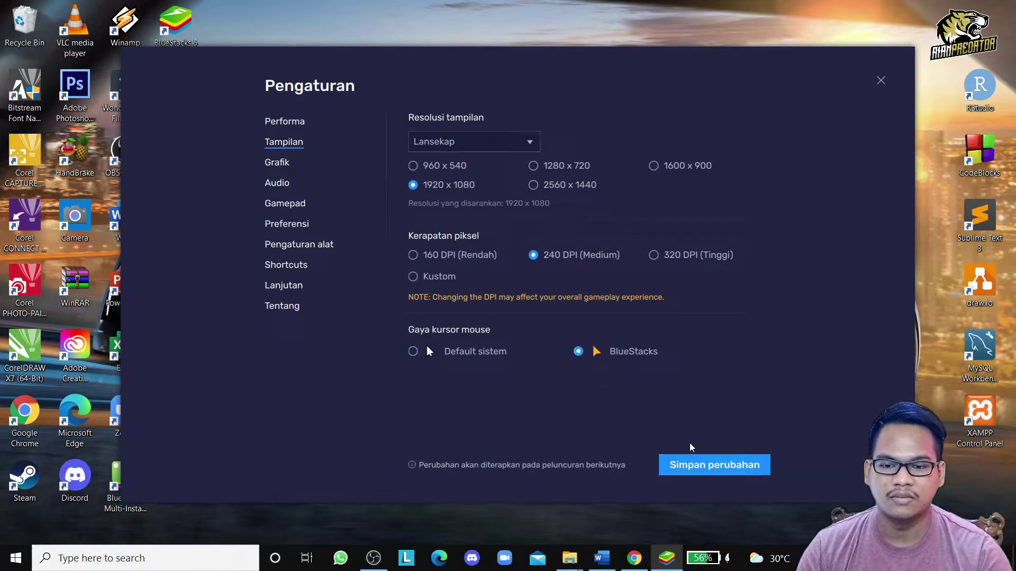
left_click(710, 468)
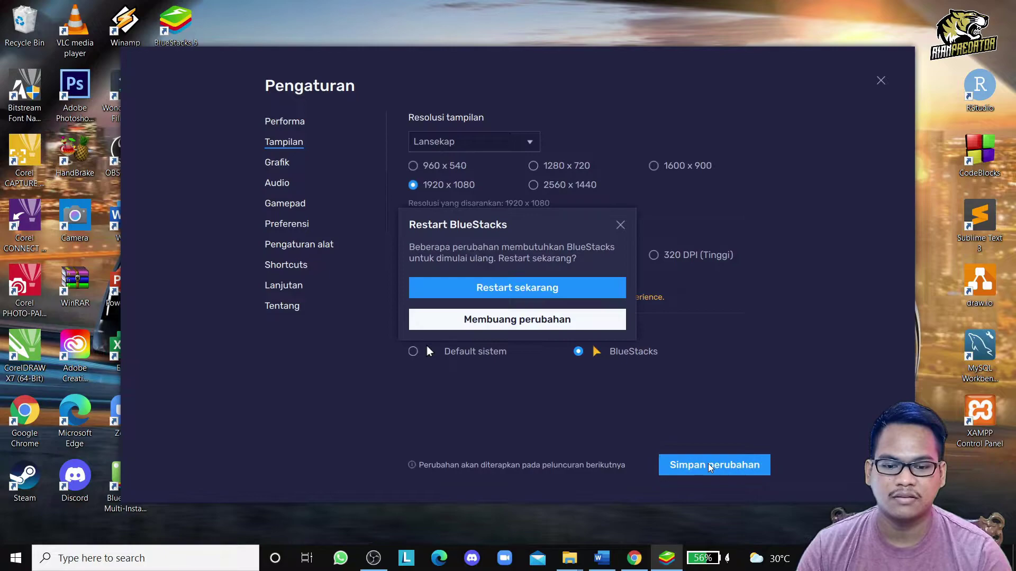
left_click(517, 286)
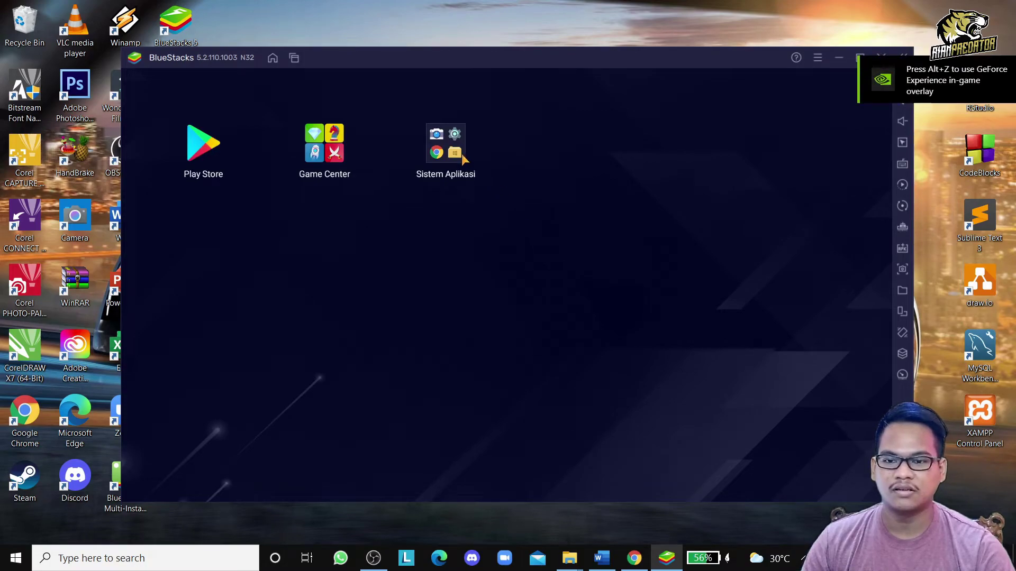
Open the Android system settings and show the list of preferred languages under Language & input.
left_click(456, 152)
left_click(443, 262)
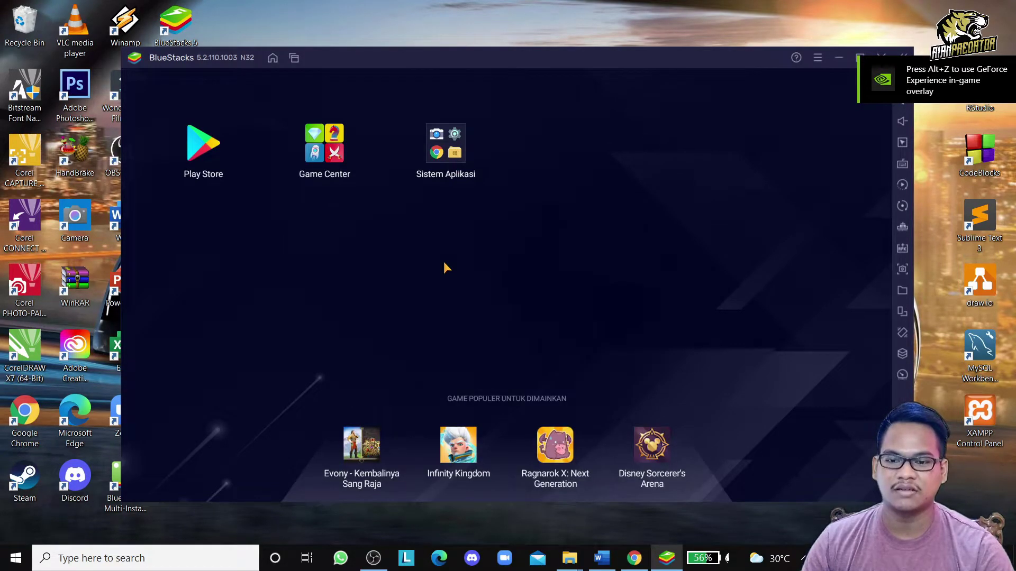
scroll(555, 322, "down", 1)
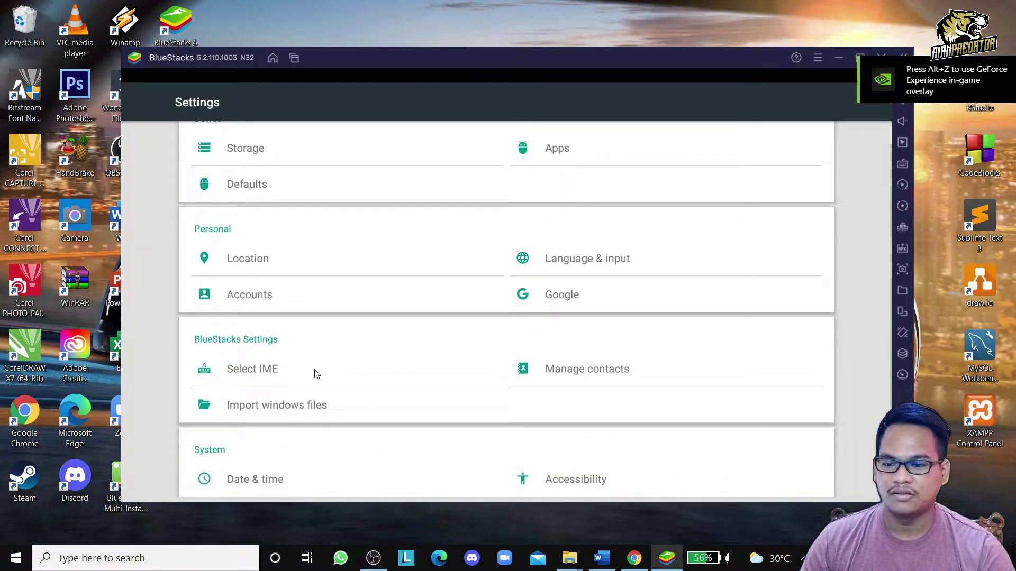
left_click(570, 263)
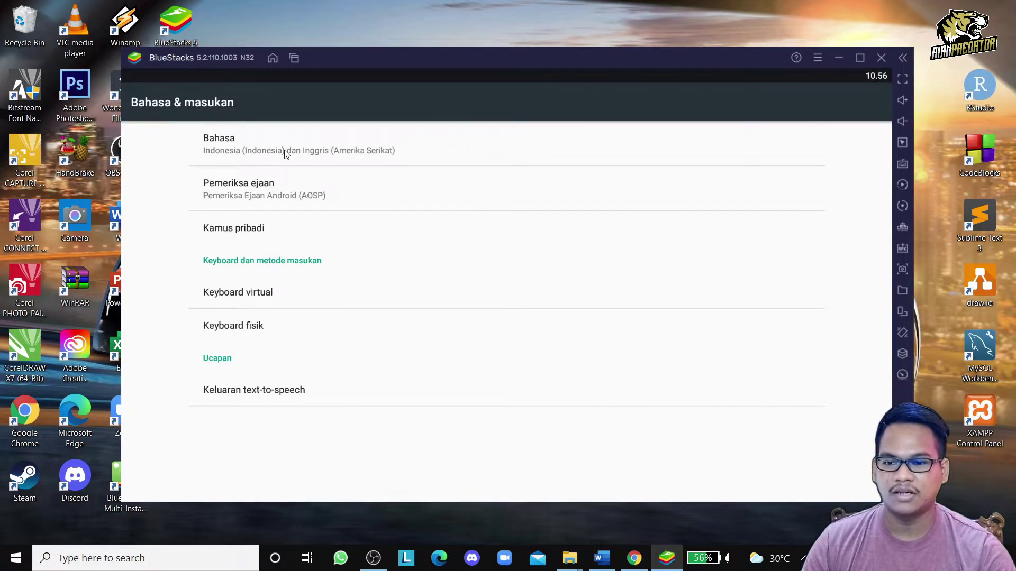
left_click(285, 154)
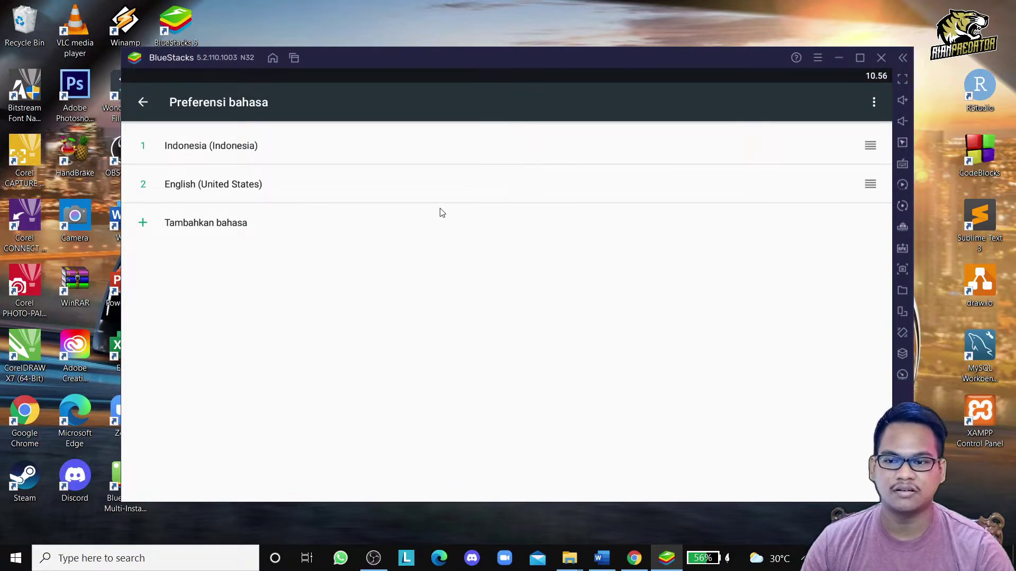
Look through the languages available to add and return to the home screen without adding one.
left_click(206, 224)
scroll(353, 264, "down", 1)
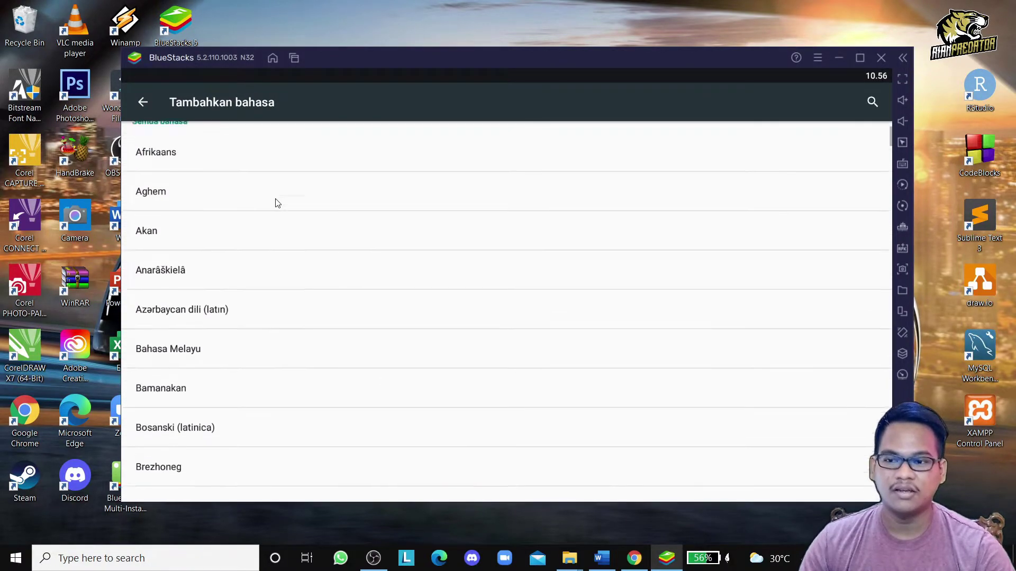
scroll(284, 209, "up", 1)
left_click(144, 104)
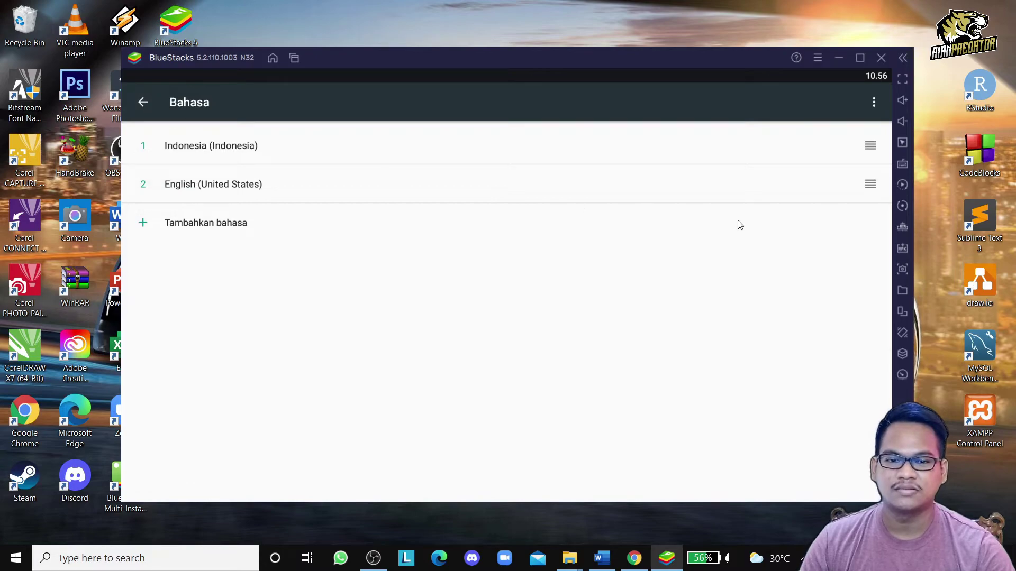
key("Escape")
key("Escape")
key("Escape")
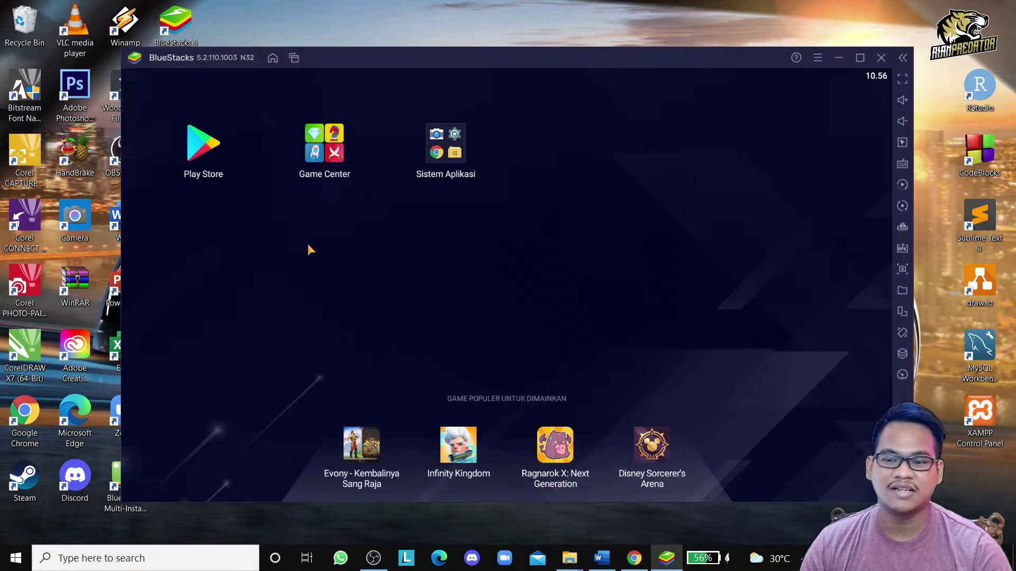
Open the Play Store and log in with the Google account's email and password.
left_click(199, 147)
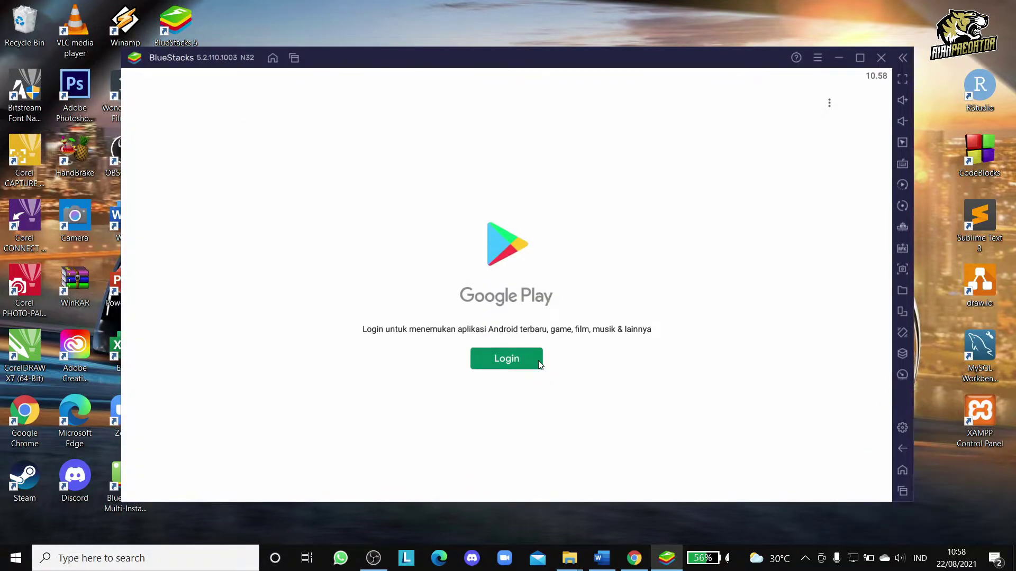
left_click(539, 362)
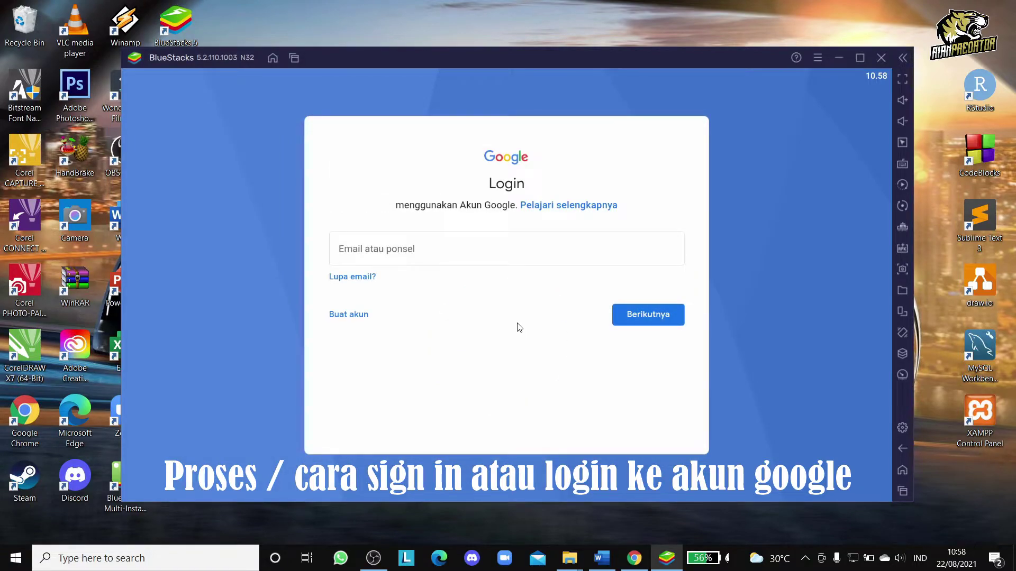
left_click(492, 257)
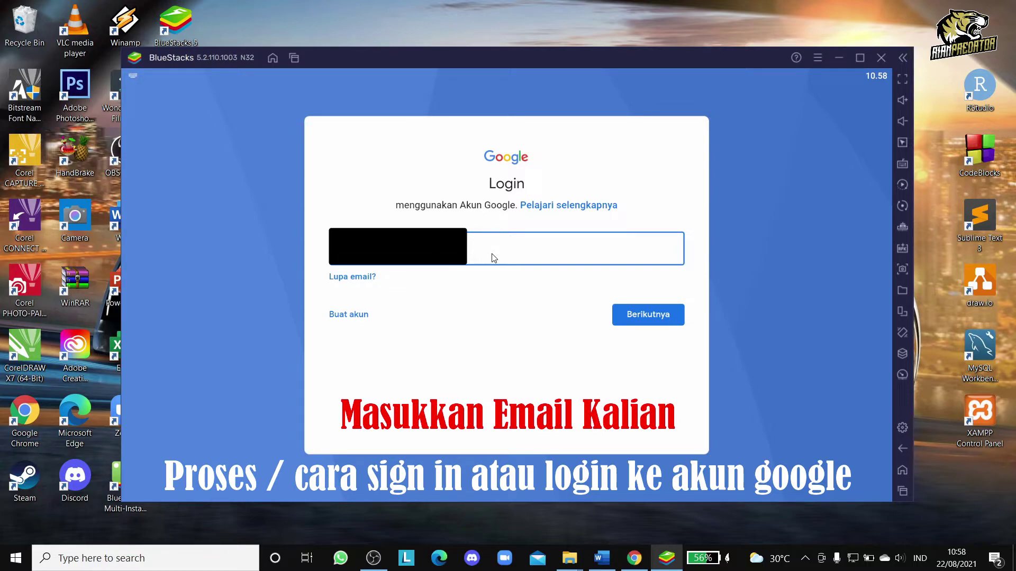
left_click(651, 319)
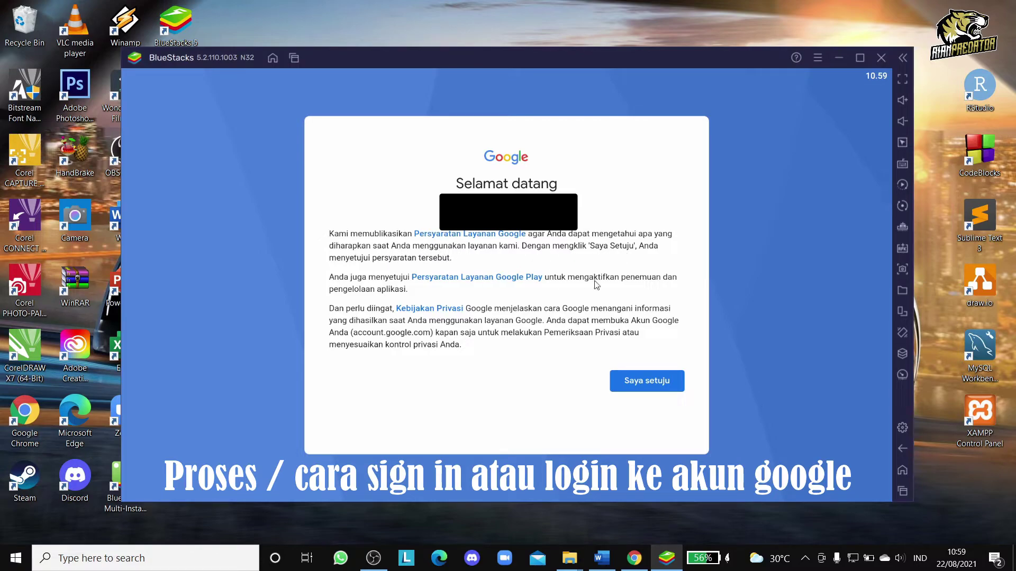
Accept the Google terms of service and agree to the Google services settings with Google Drive backup left enabled.
left_click(643, 382)
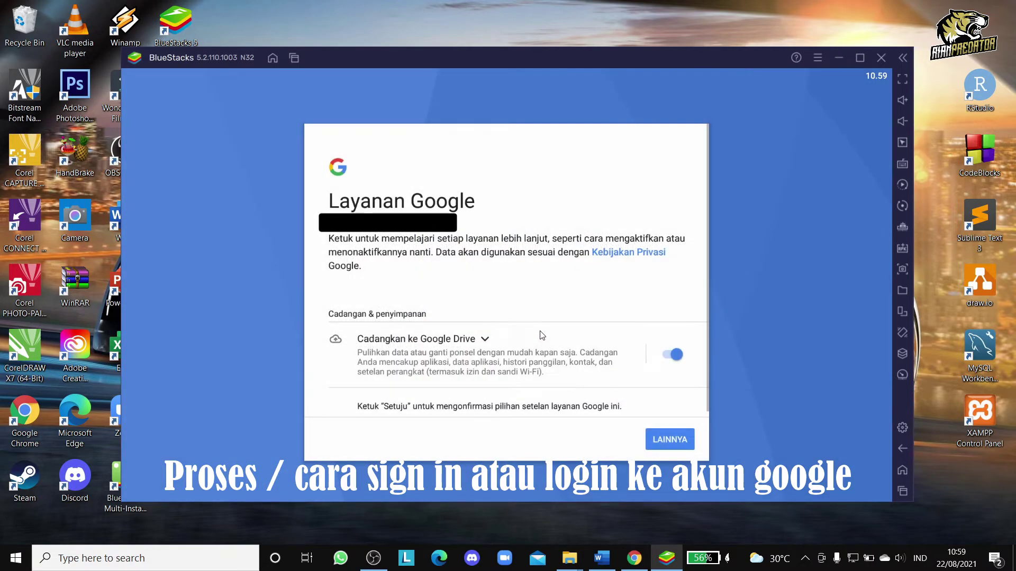
scroll(632, 353, "down", 3)
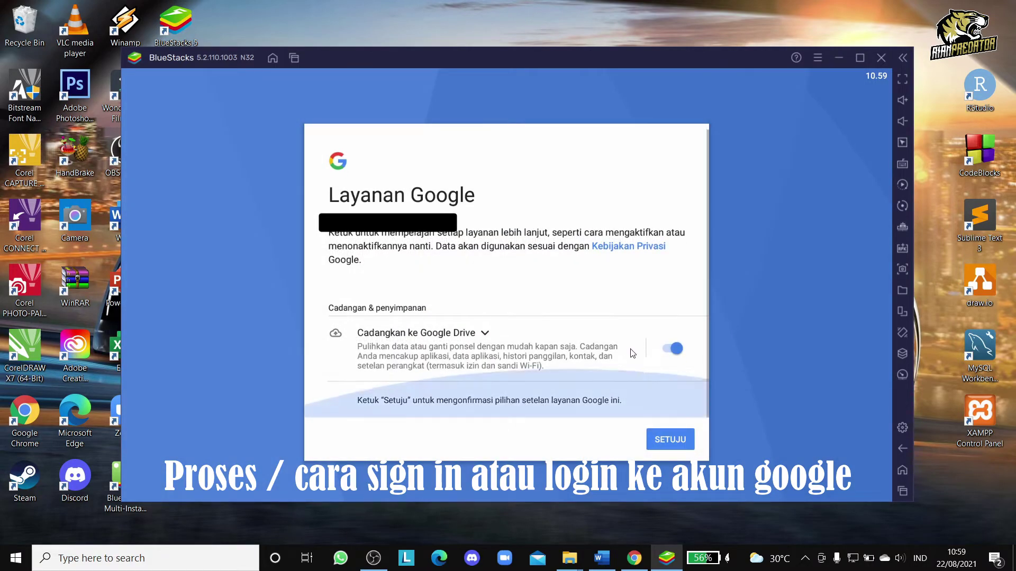
left_click(670, 440)
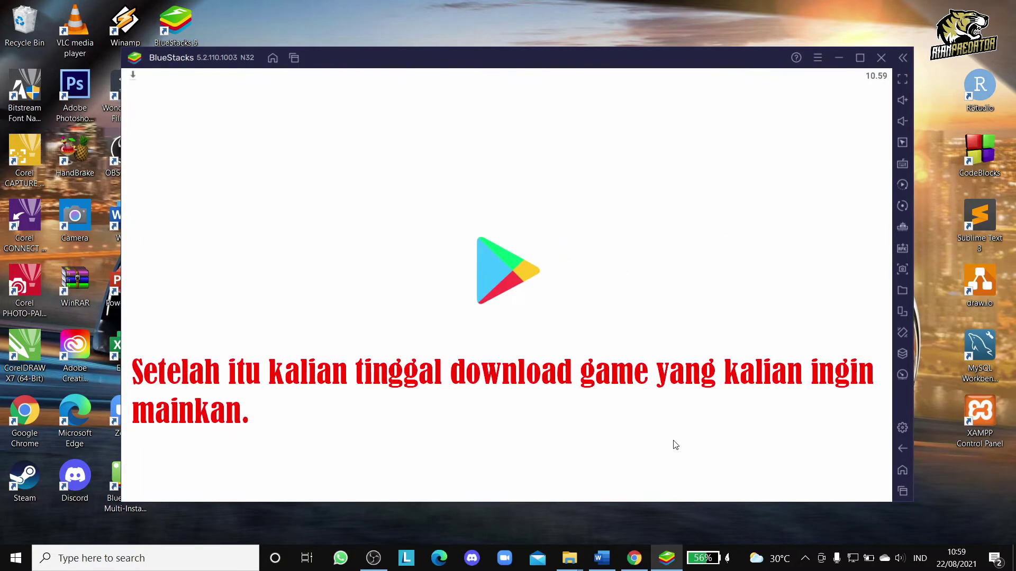